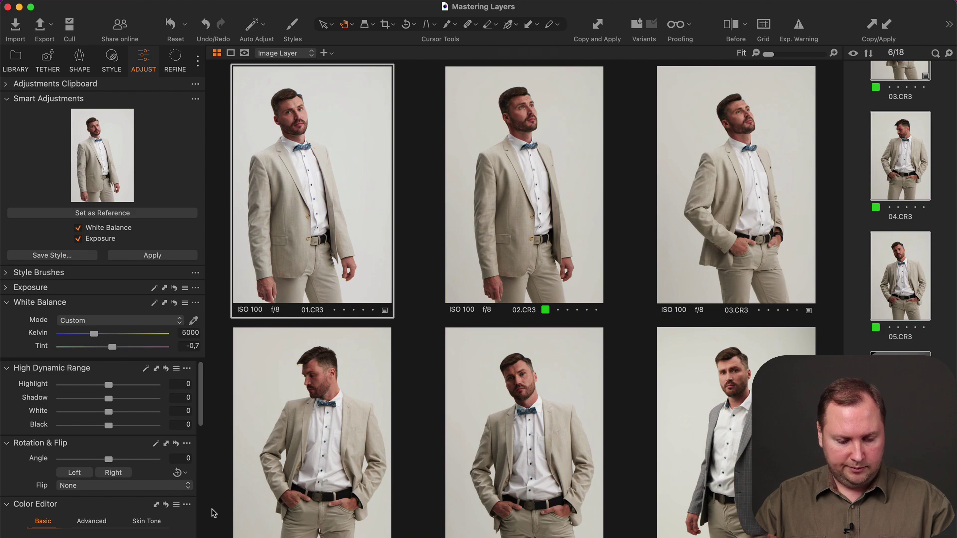
# - Apply the Smart Adjustments white balance and exposure to the selected photos
pyautogui.click(175, 255)
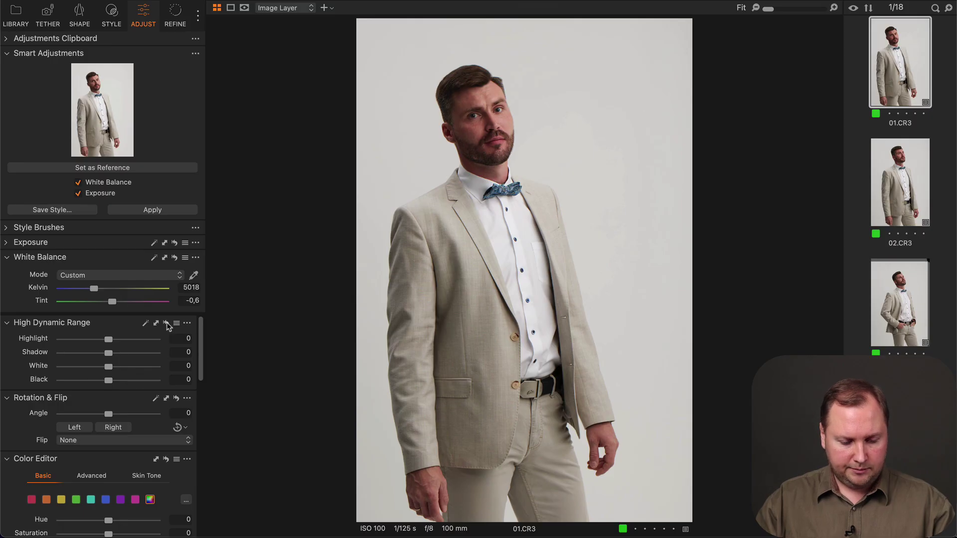
# - On 01.CR3, set High Dynamic Range to Highlight -18, Shadow 11, White -23 and Black 11, and raise the contrast to 6
pyautogui.moveTo(109, 340); pyautogui.dragTo(114, 382)
pyautogui.click(97, 369)
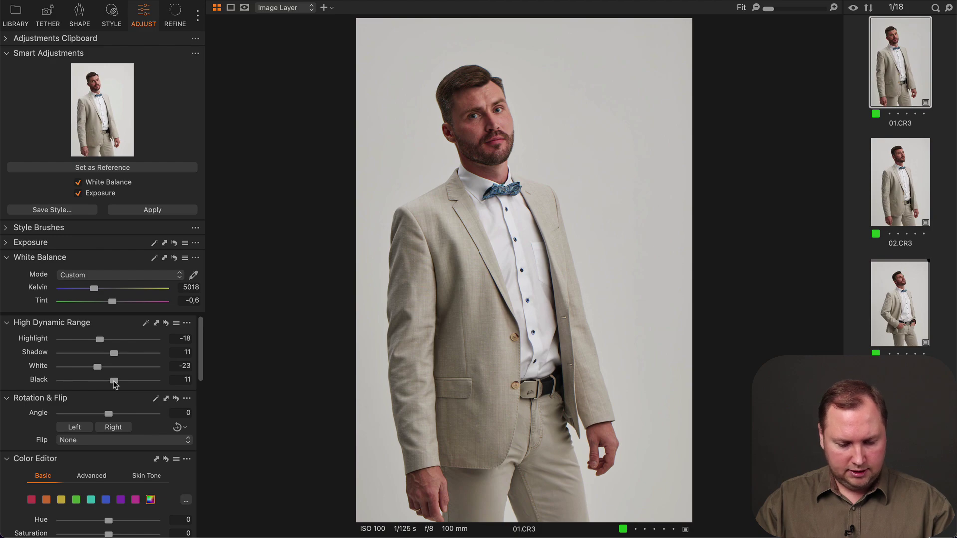
pyautogui.press('w')
pyautogui.press('Right')
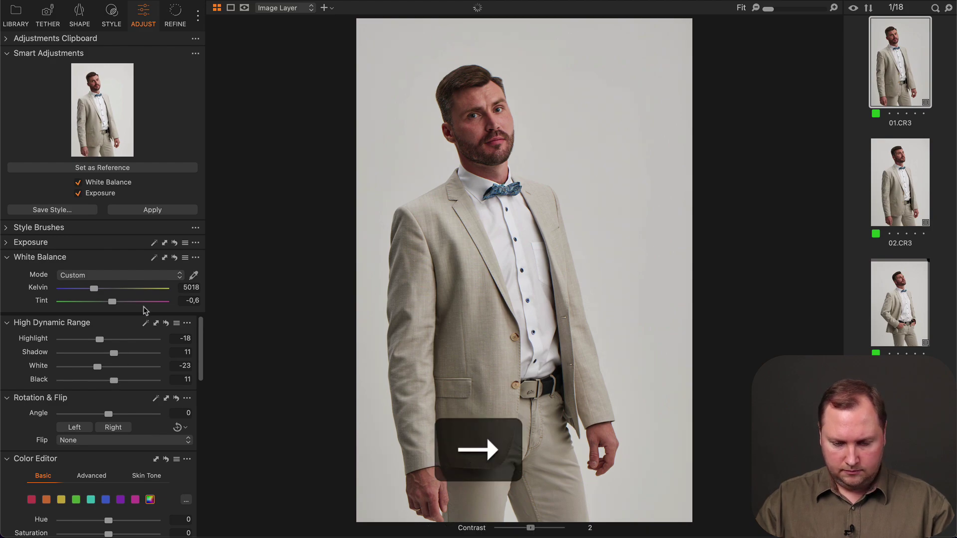
pyautogui.press('Right')
pyautogui.press('w')
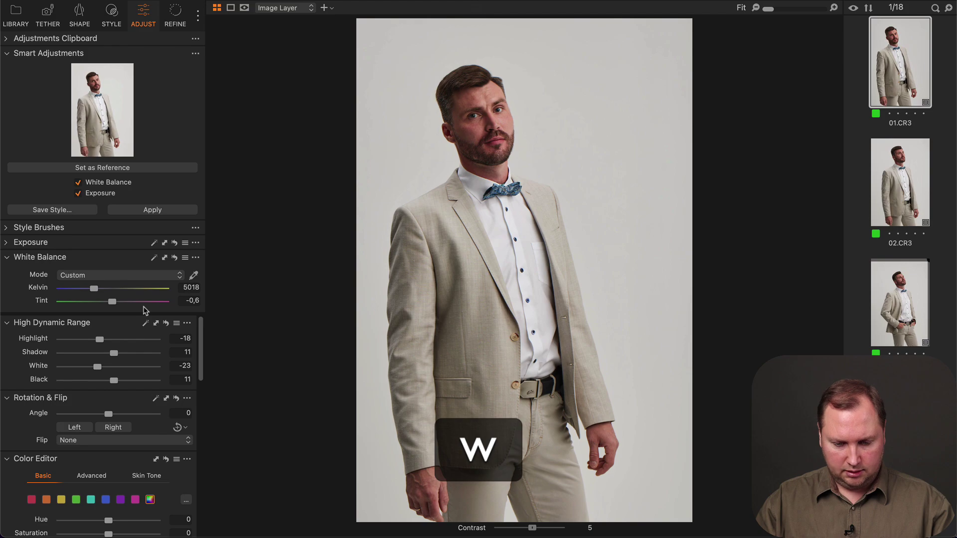
pyautogui.press('w')
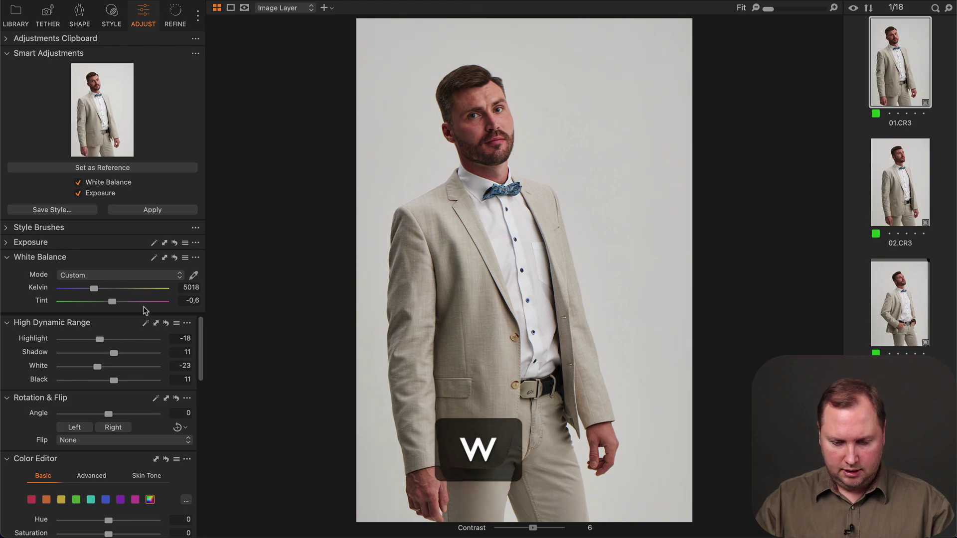
# - Sample the man's facial skin as the color range for the Skin Tone correction in the Color Editor
pyautogui.scroll(-3, 116, 417)
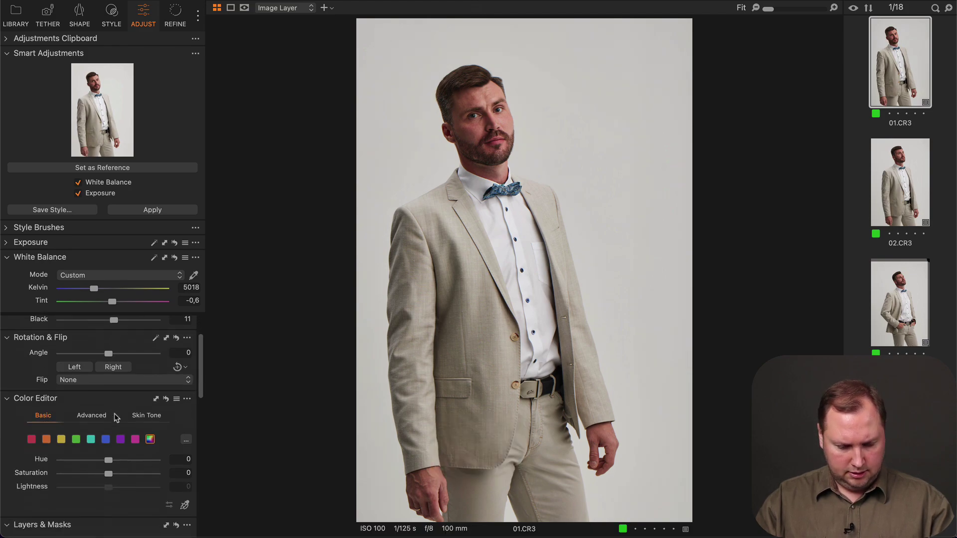
pyautogui.scroll(-1, 115, 417)
pyautogui.click(47, 418)
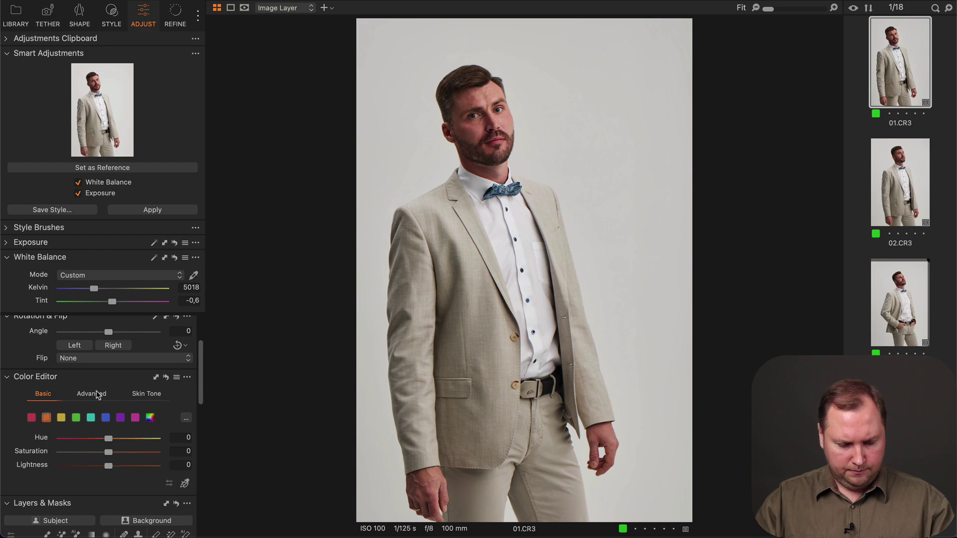
pyautogui.click(98, 394)
pyautogui.scroll(-3, 182, 478)
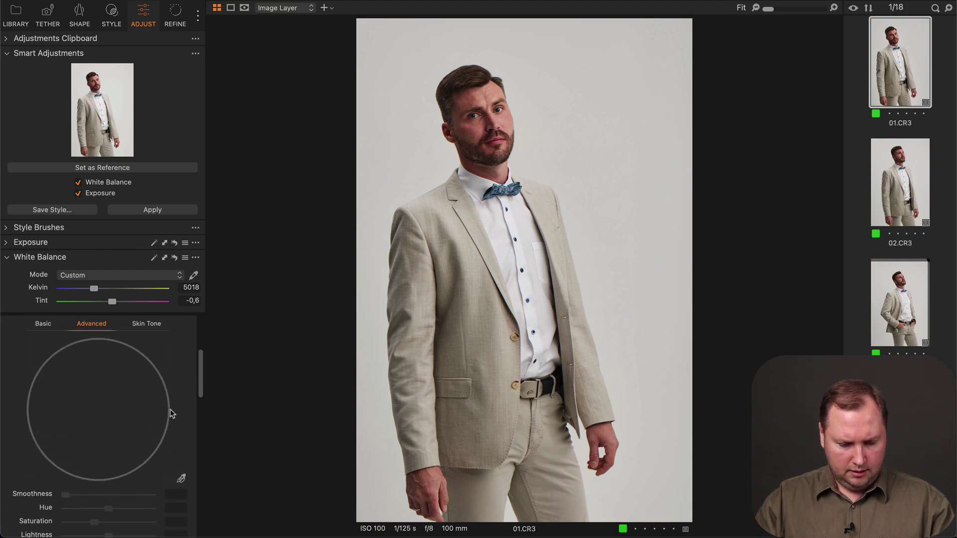
pyautogui.click(148, 324)
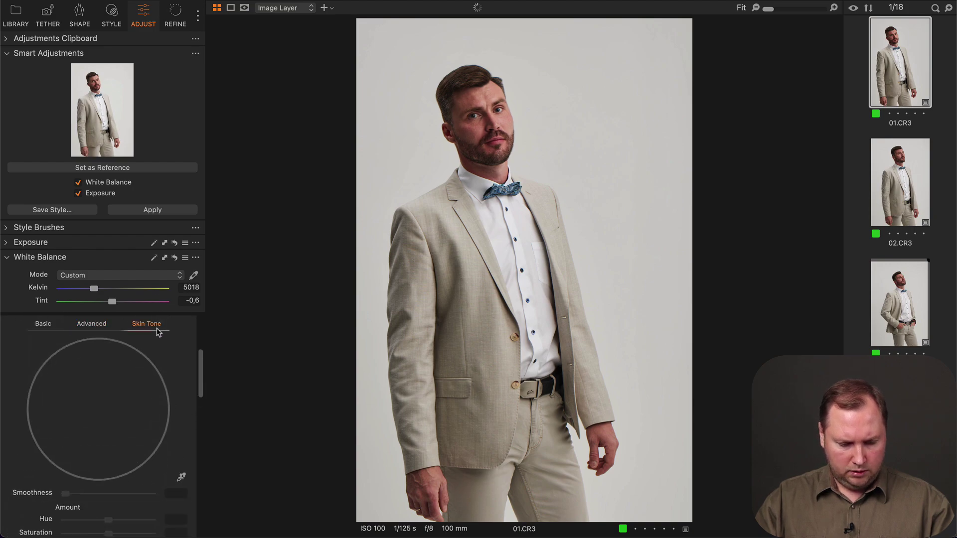
pyautogui.click(182, 476)
pyautogui.click(494, 97)
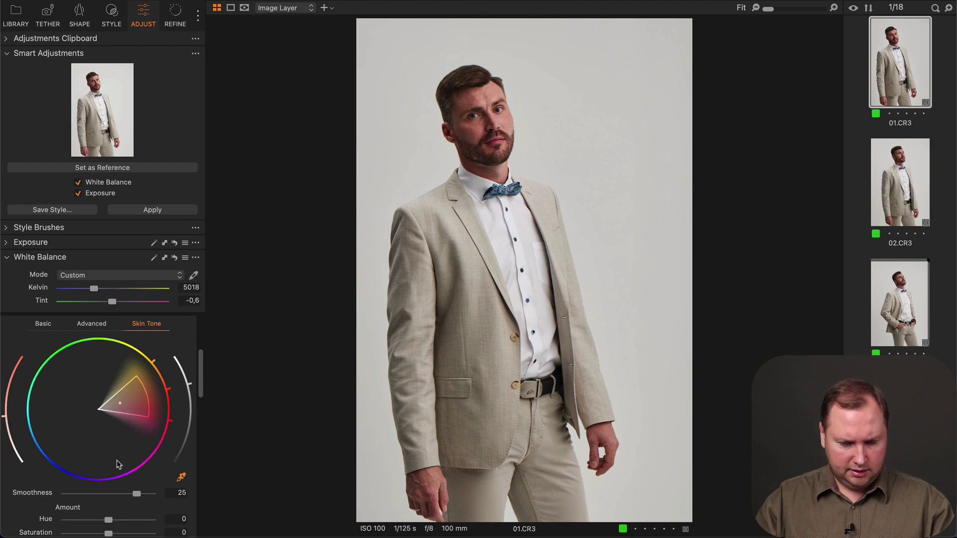
# - Set the Skin Tone amount to lightness 0.8 and saturation -3.9
pyautogui.scroll(-3, 119, 464)
pyautogui.moveTo(109, 490); pyautogui.dragTo(113, 494)
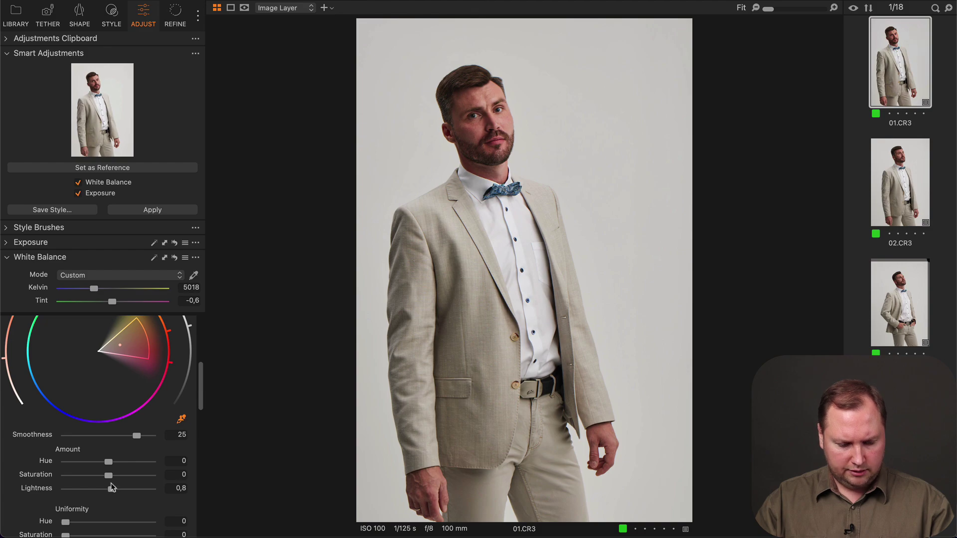
pyautogui.moveTo(109, 477); pyautogui.dragTo(103, 478)
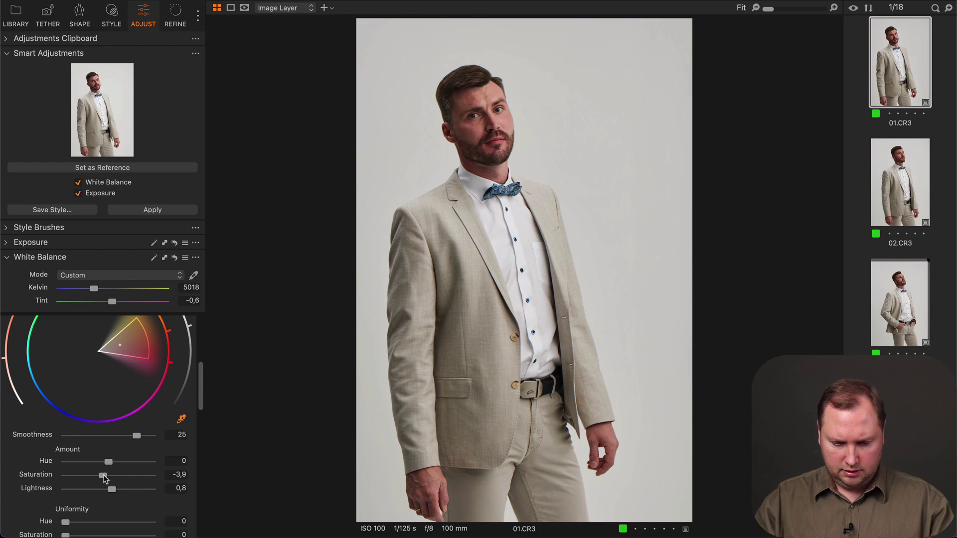
# - Copy the adjustments of 01.CR3 and exclude Exposure from the copied set, keeping Color Editor - Skin Tone included
pyautogui.scroll(5, 103, 477)
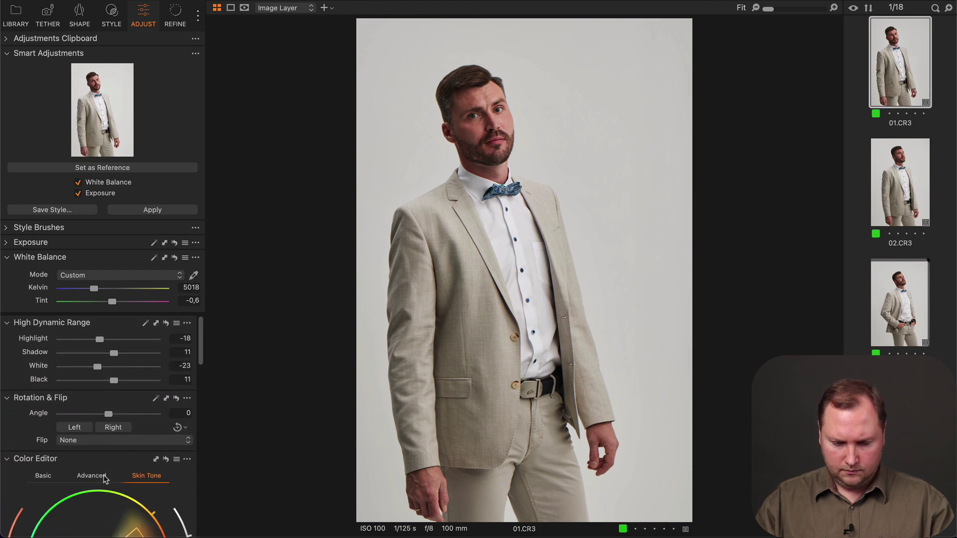
pyautogui.click(7, 39)
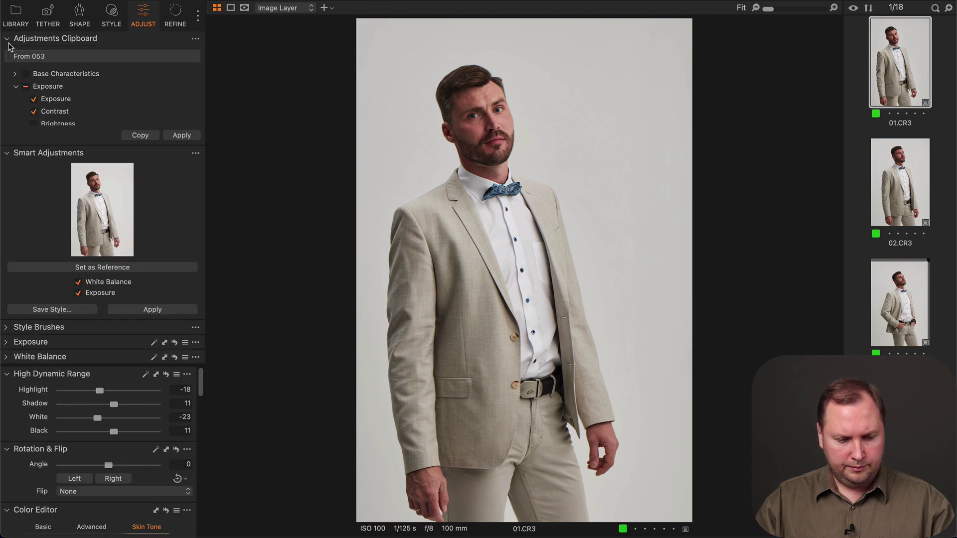
pyautogui.press('shift+super+c')
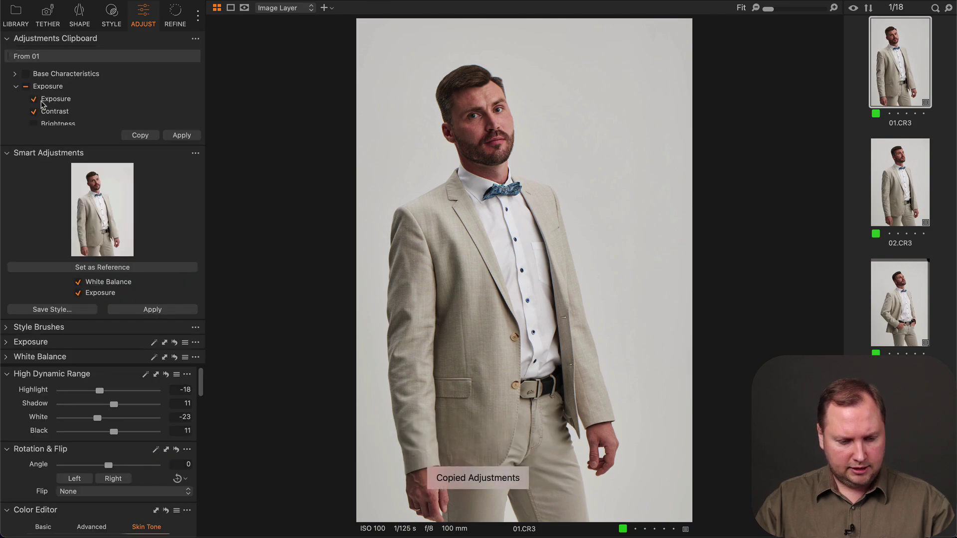
pyautogui.click(34, 100)
pyautogui.scroll(-10, 59, 102)
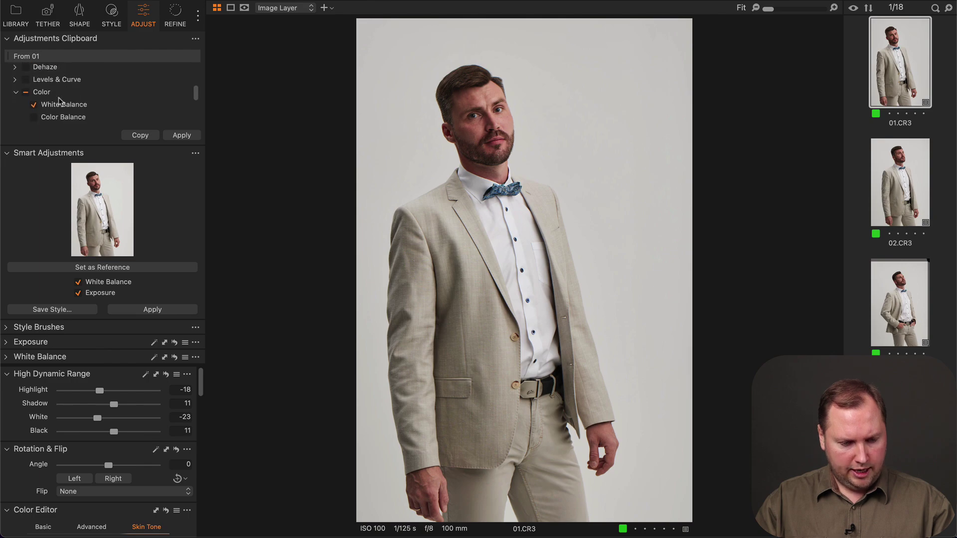
pyautogui.scroll(-4, 56, 105)
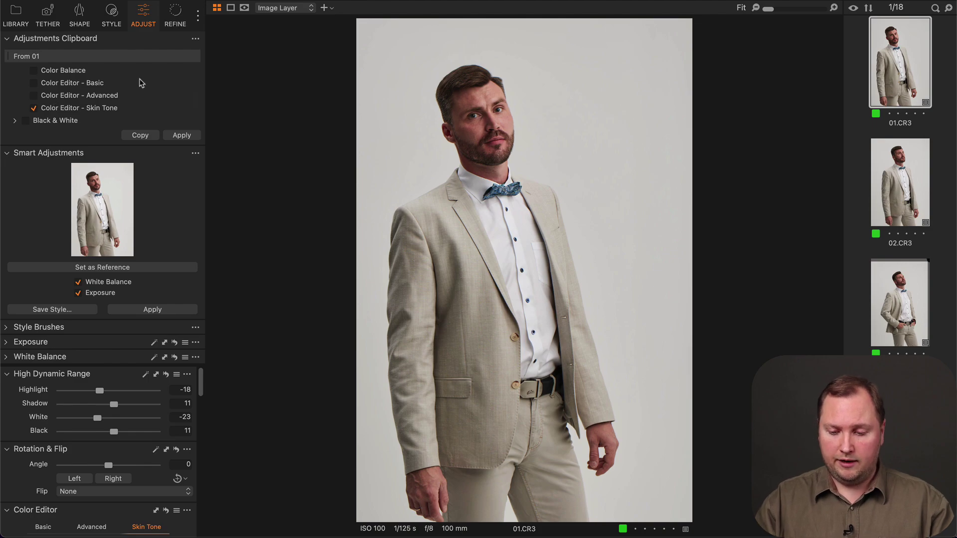
# - Apply the copied adjustments to the six photos from 01.CR3 through 23.CR3
pyautogui.scroll(-5, 888, 299)
pyautogui.press('shift')
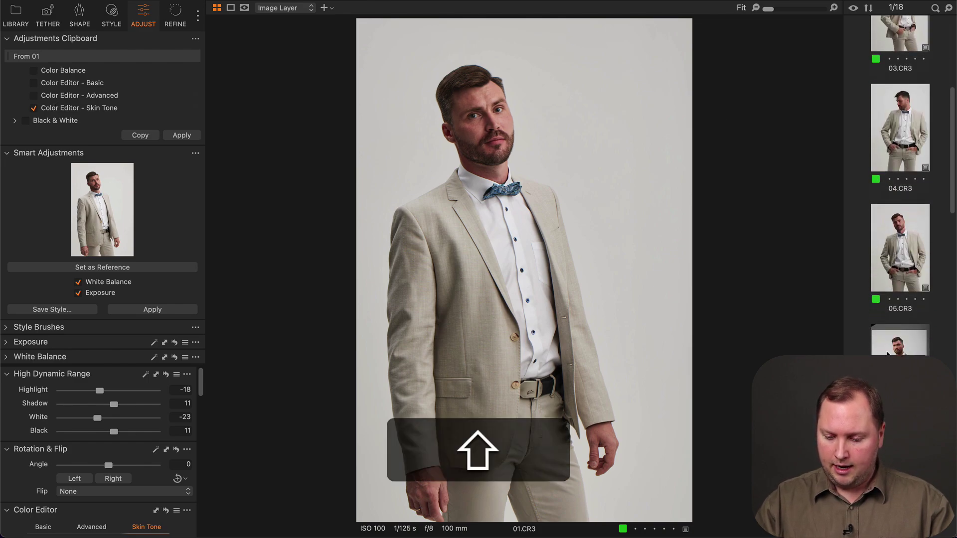
pyautogui.keyDown('shift'); pyautogui.click(888, 353); pyautogui.keyUp('shift')
pyautogui.press('shift+super+v')
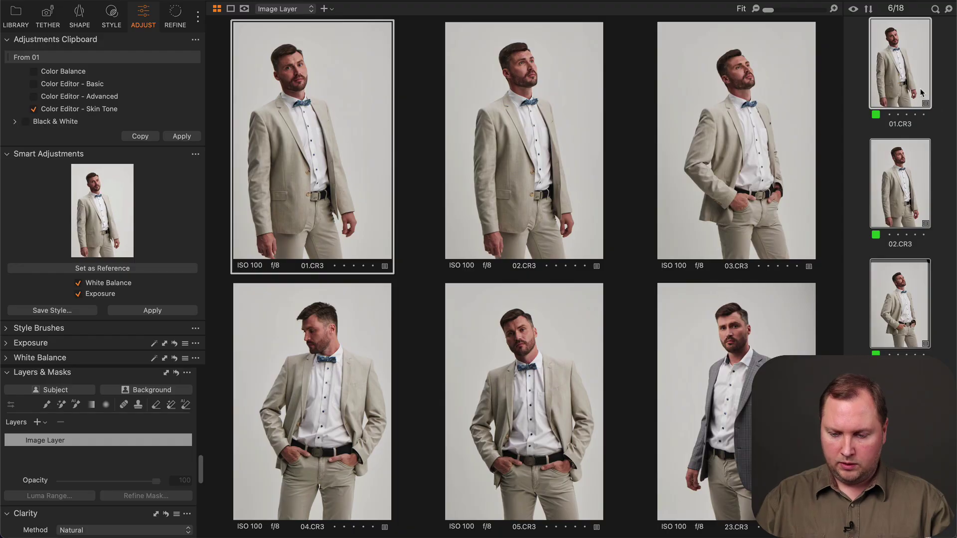
# - Create an AI background mask layer on 01.CR3 and check its coverage with the mask overlay
pyautogui.click(907, 80)
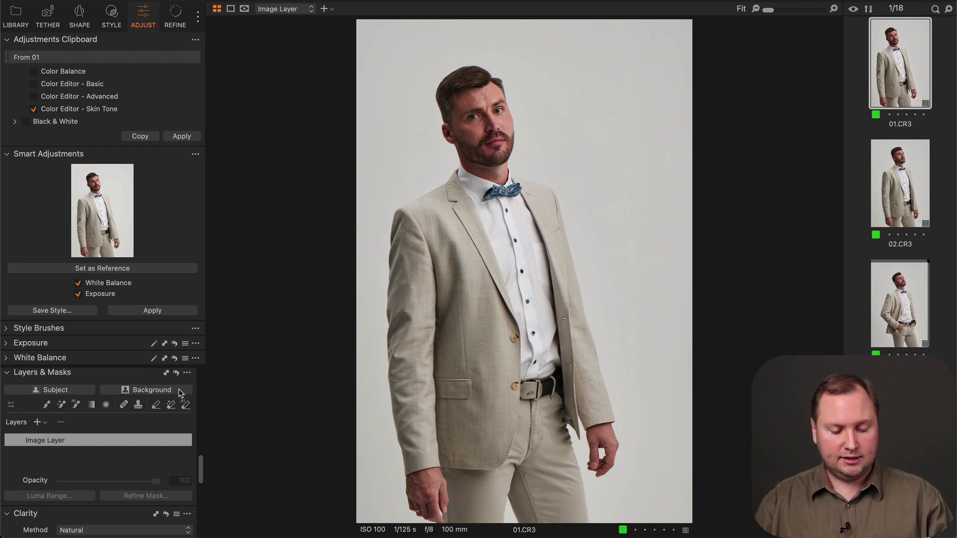
pyautogui.click(152, 390)
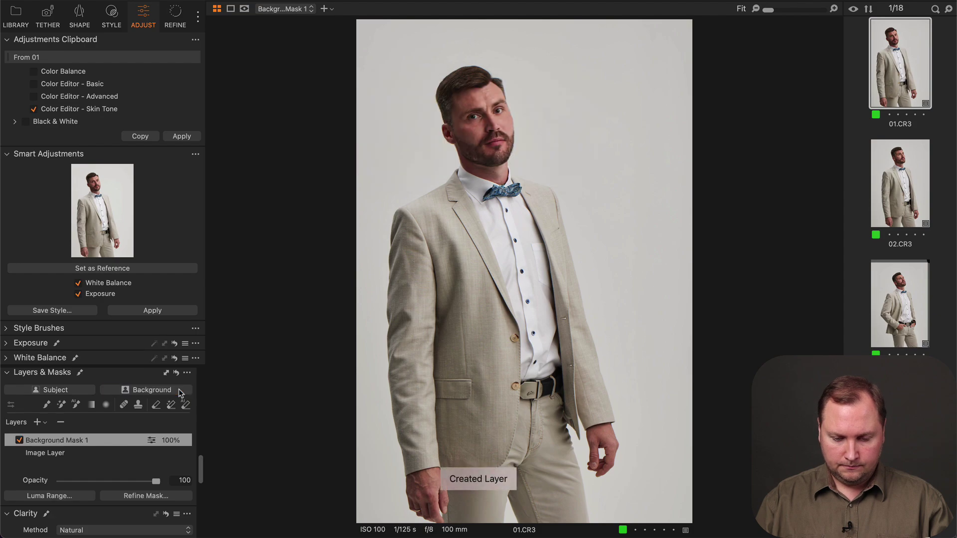
pyautogui.press('m')
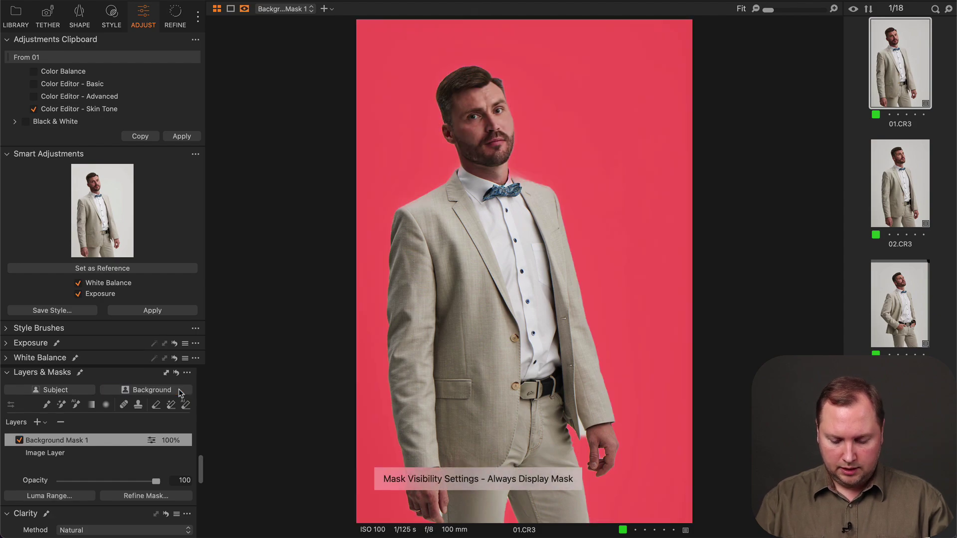
pyautogui.press('m')
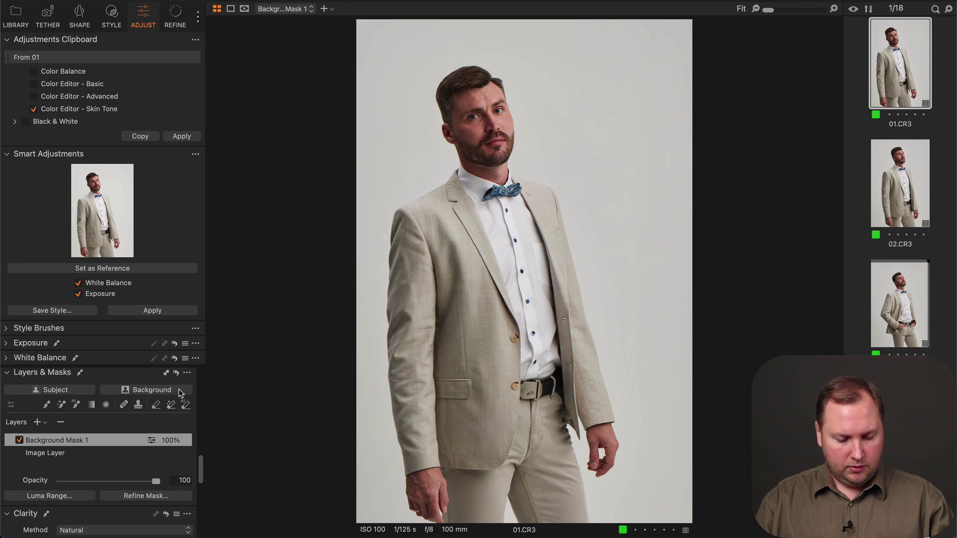
# - Raise the background mask layer's exposure to a little over 0.51 and set its saturation to -40
pyautogui.scroll(10, 169, 404)
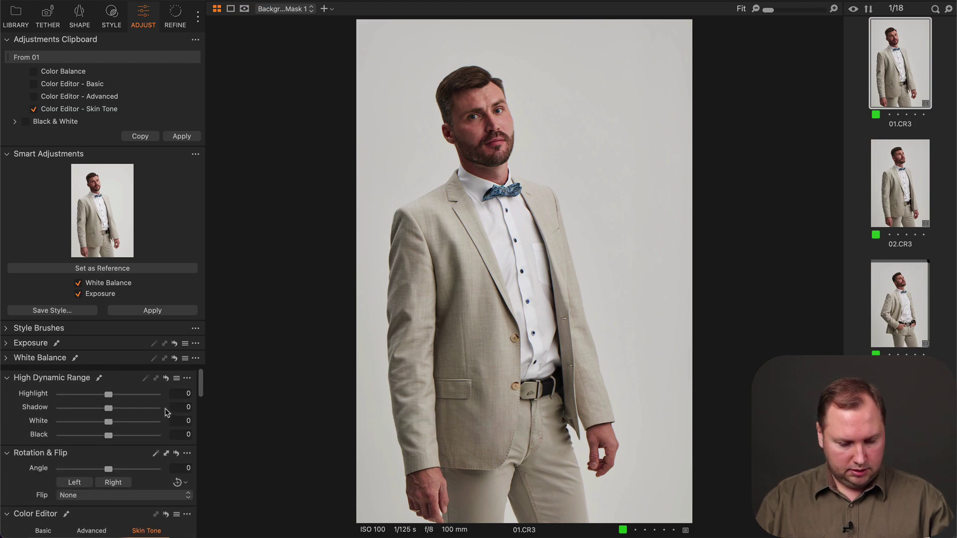
pyautogui.click(7, 343)
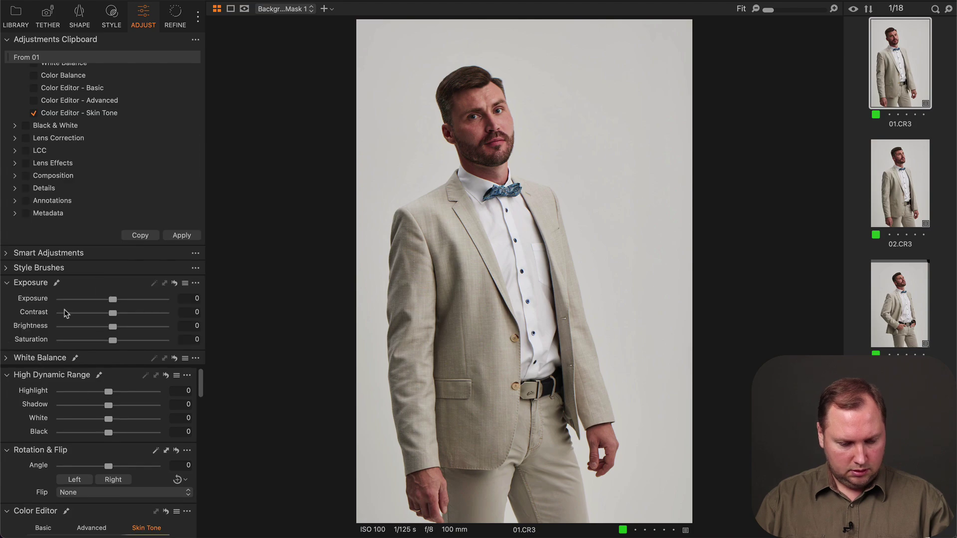
pyautogui.moveTo(114, 300); pyautogui.dragTo(118, 301)
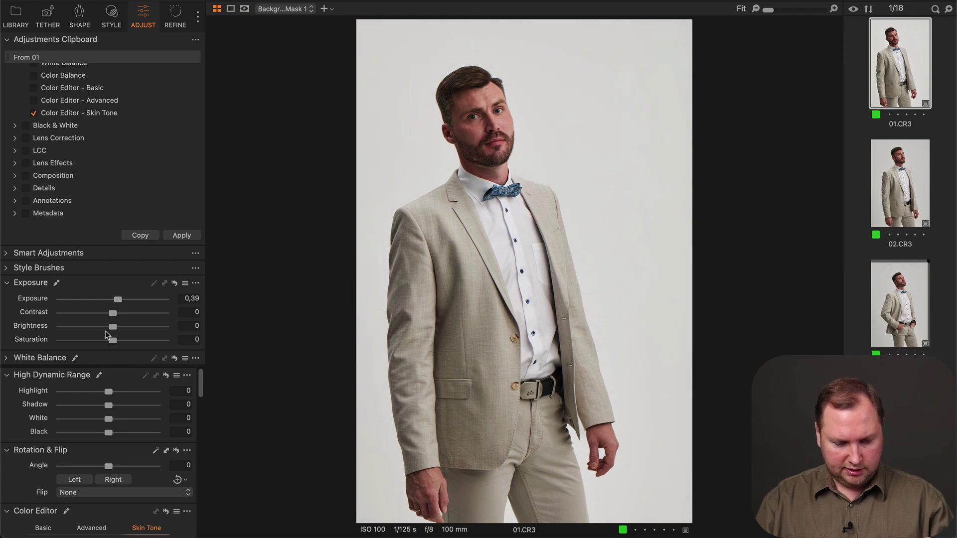
pyautogui.moveTo(113, 340); pyautogui.dragTo(92, 344)
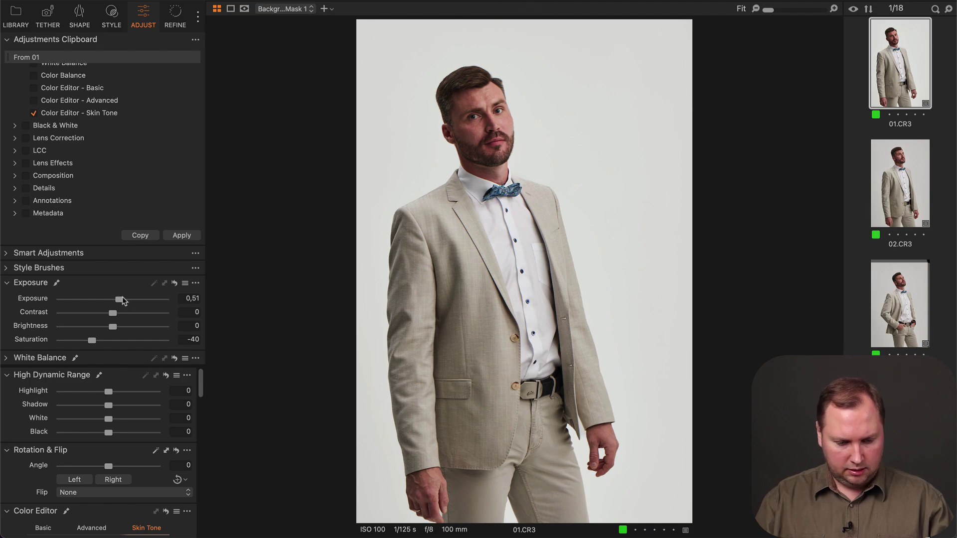
pyautogui.moveTo(123, 300); pyautogui.dragTo(125, 301)
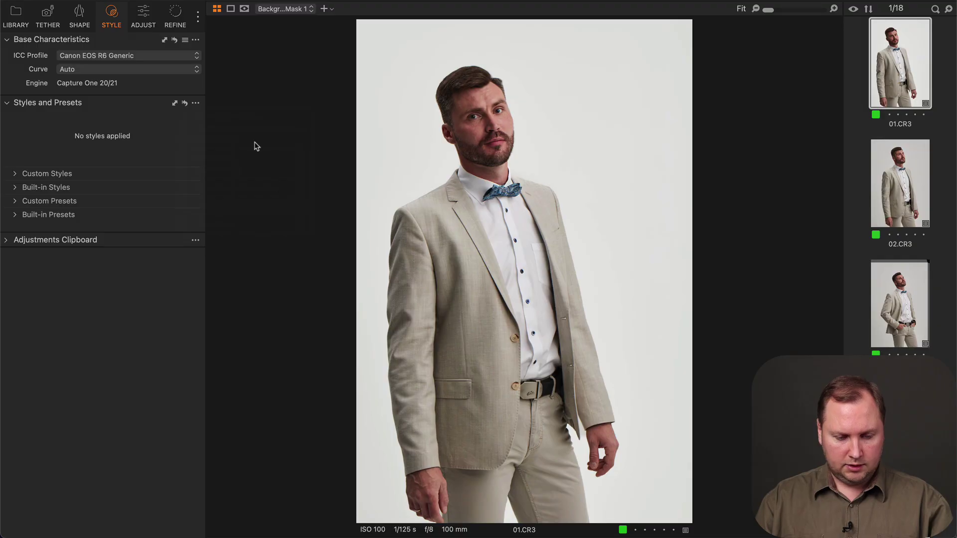
# - Save the Background Mask 1 layer of 01.CR3 as a style named BRIGHT BG in the Styles folder
pyautogui.click(195, 104)
pyautogui.click(283, 115)
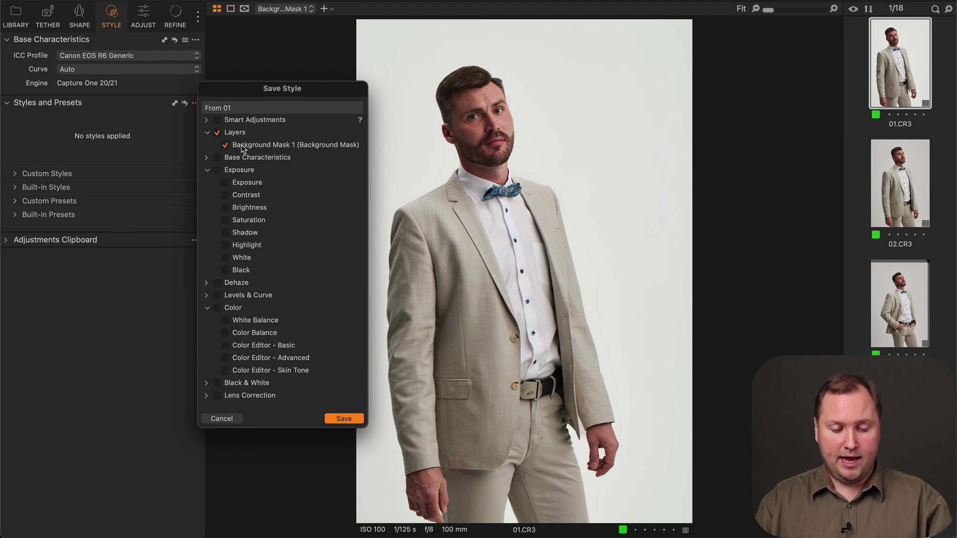
pyautogui.click(344, 419)
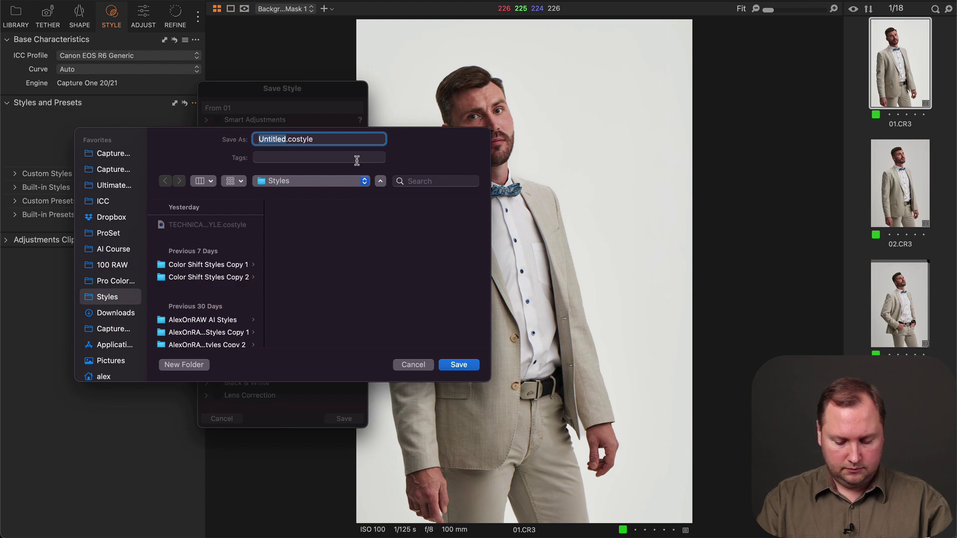
pyautogui.write('BRIGHT ')
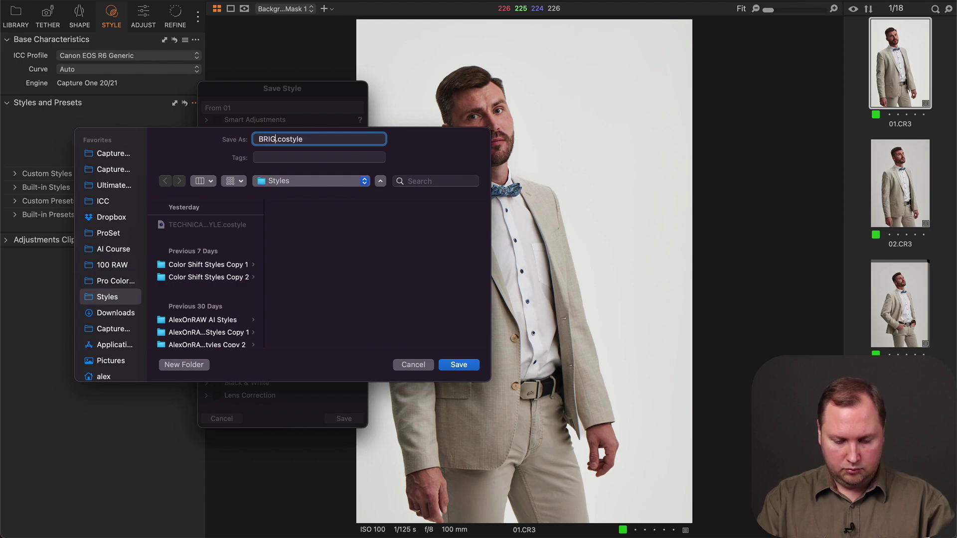
pyautogui.write('BG')
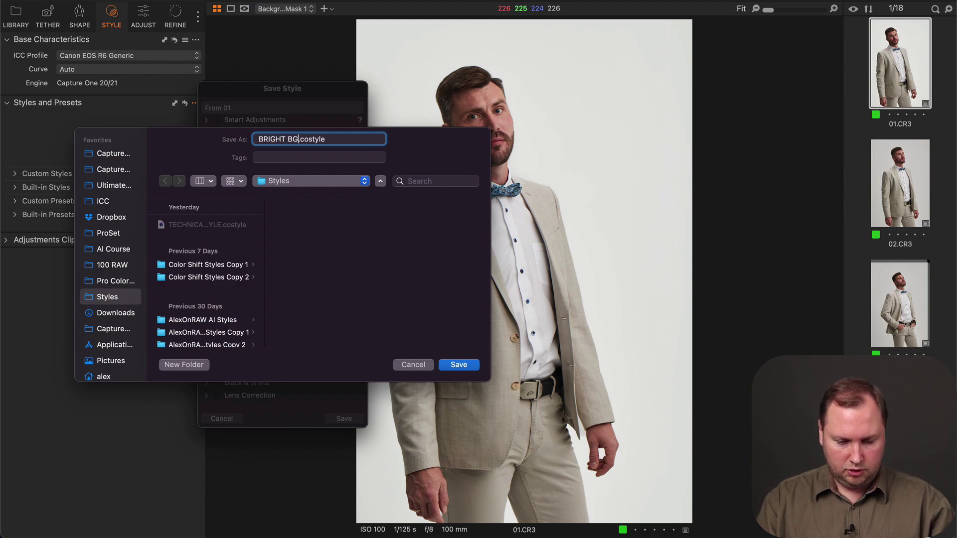
pyautogui.press('Return')
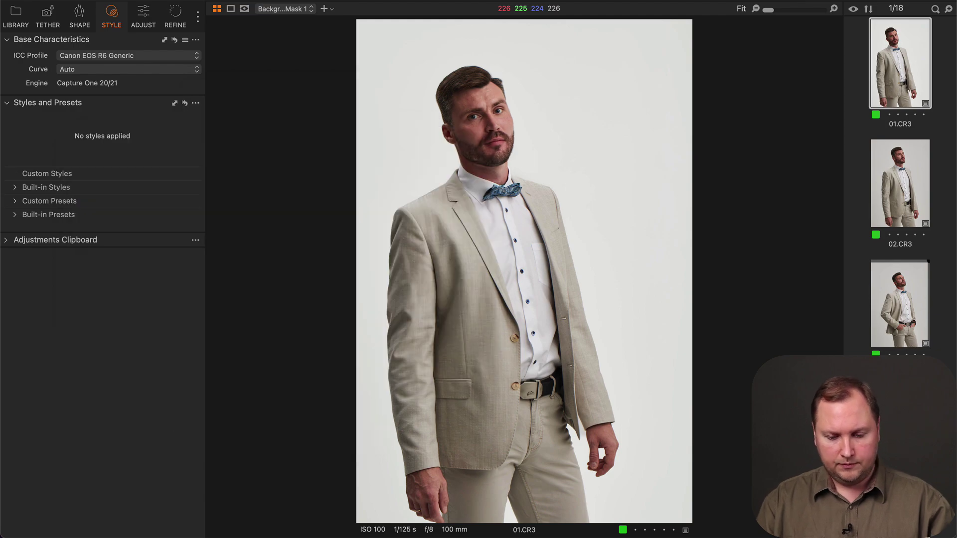
# - Apply the BRIGHT BG custom style to all six portraits and compare their backgrounds before and after
pyautogui.scroll(-5, 910, 345)
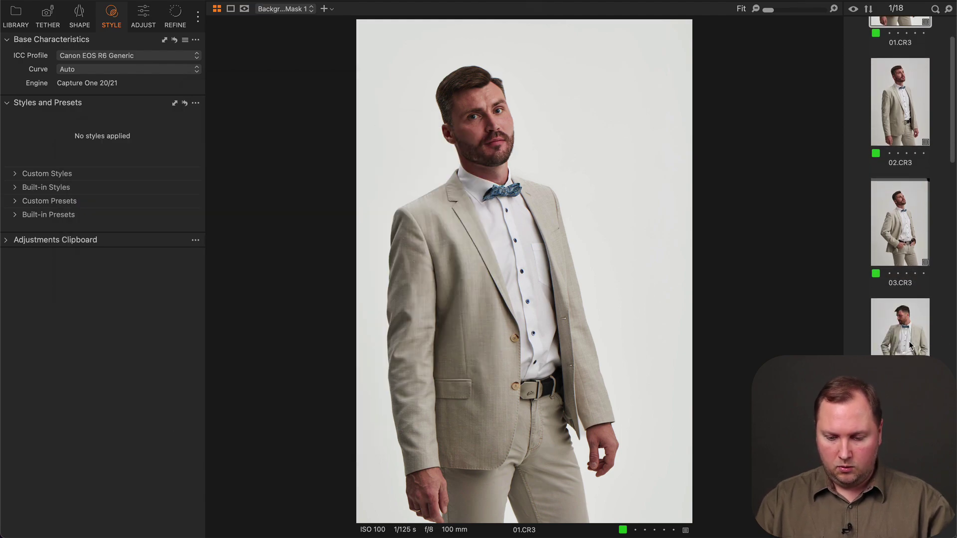
pyautogui.press('super+a')
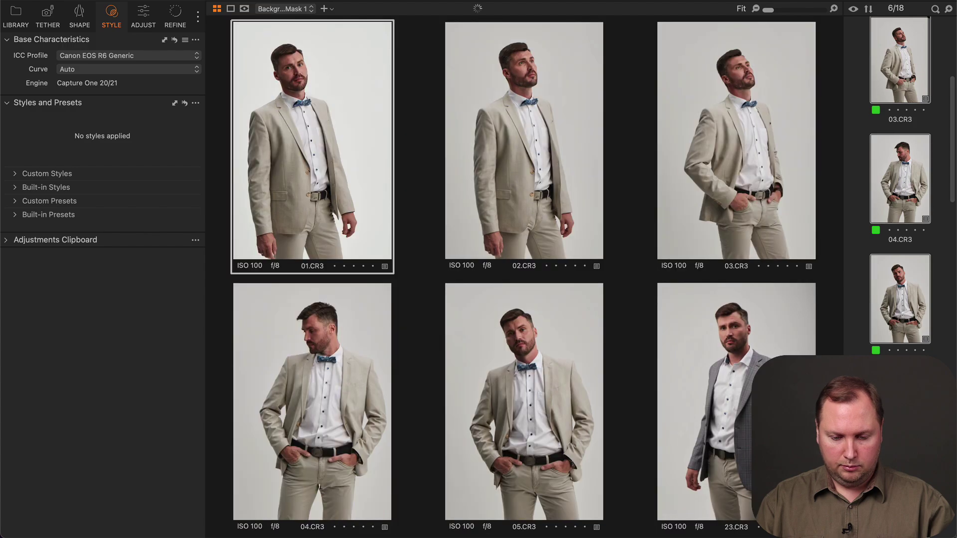
pyautogui.click(15, 175)
pyautogui.scroll(-5, 43, 217)
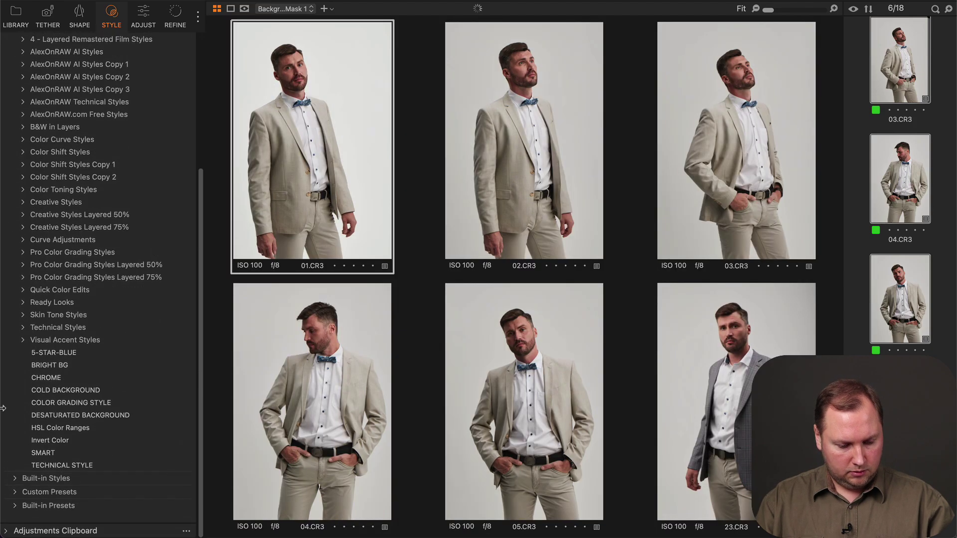
pyautogui.click(135, 366)
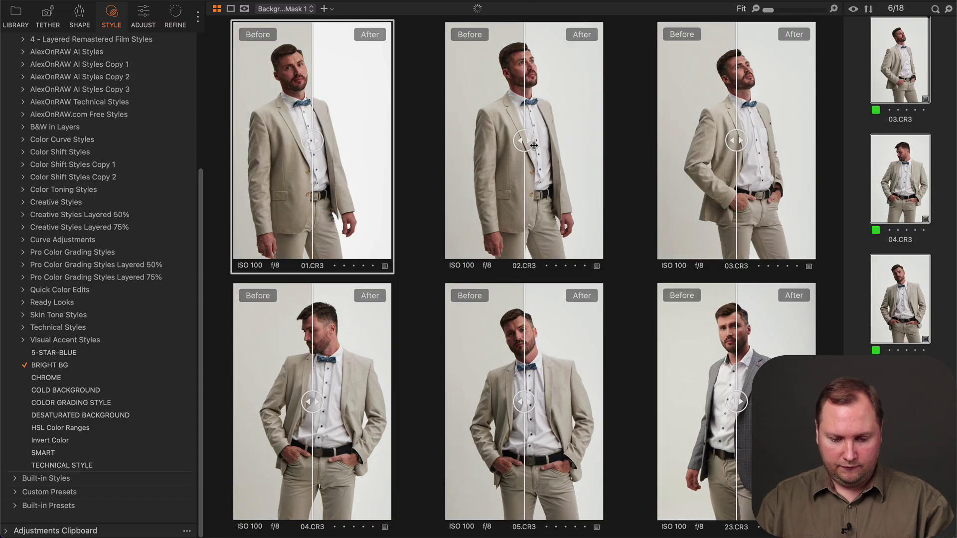
pyautogui.moveTo(529, 143); pyautogui.dragTo(455, 164)
pyautogui.press('y')
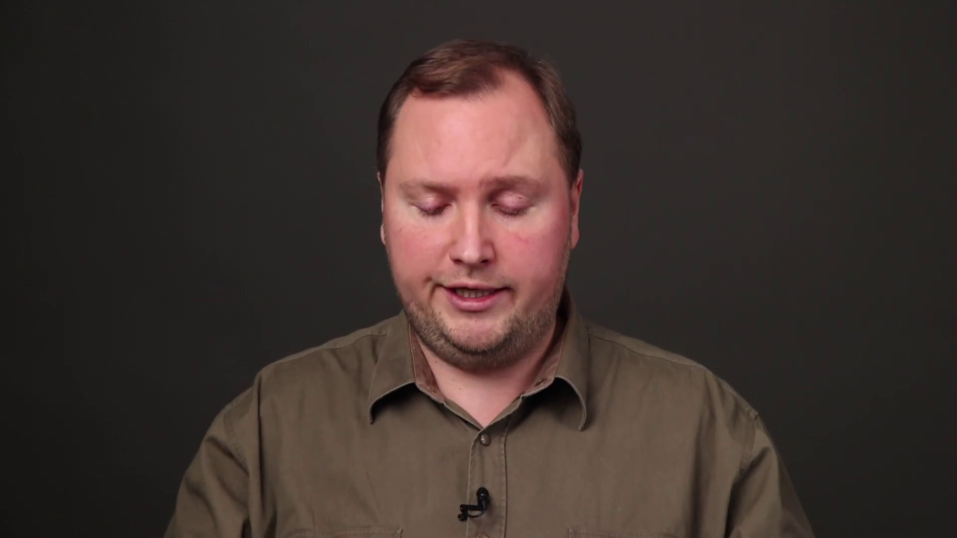
# - Look through the seated portraits 29.CR3 to 31.CR3 and select 31.CR3
pyautogui.press('Right')
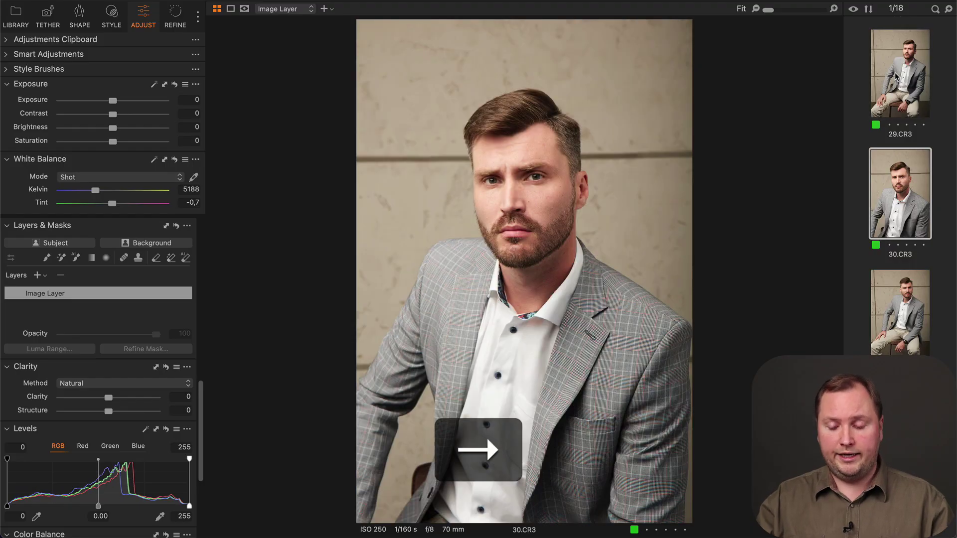
pyautogui.press('Right')
pyautogui.press('Right')
pyautogui.press('Left')
pyautogui.press('Left')
pyautogui.press('Left')
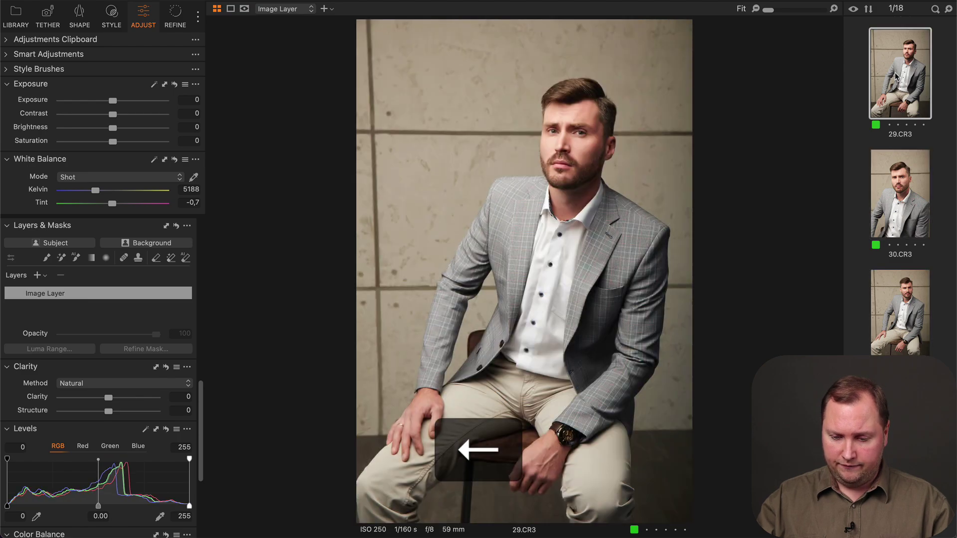
pyautogui.press('Right')
pyautogui.press('Right')
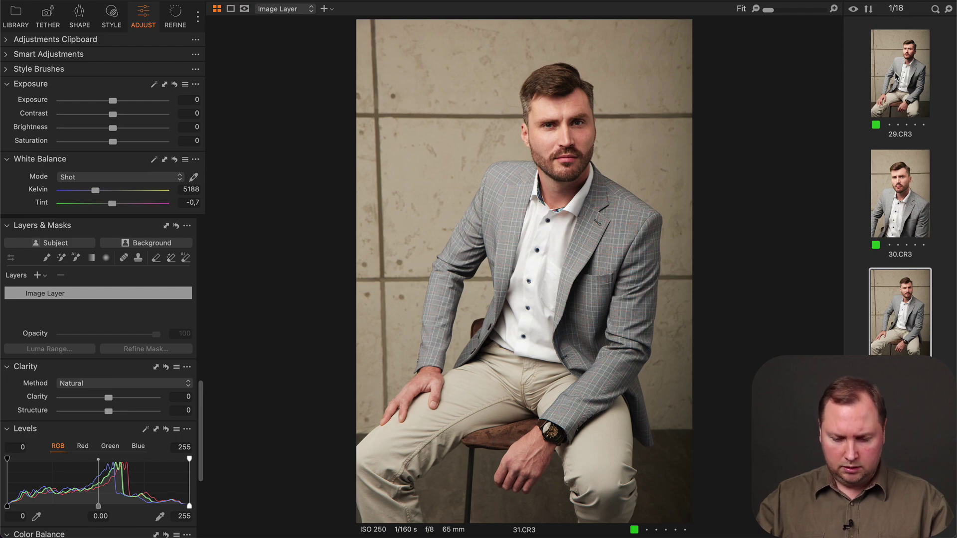
# - Lower the exposure of 31.CR3 to -0.19
pyautogui.press('q')
pyautogui.press('Left')
pyautogui.press('Left')
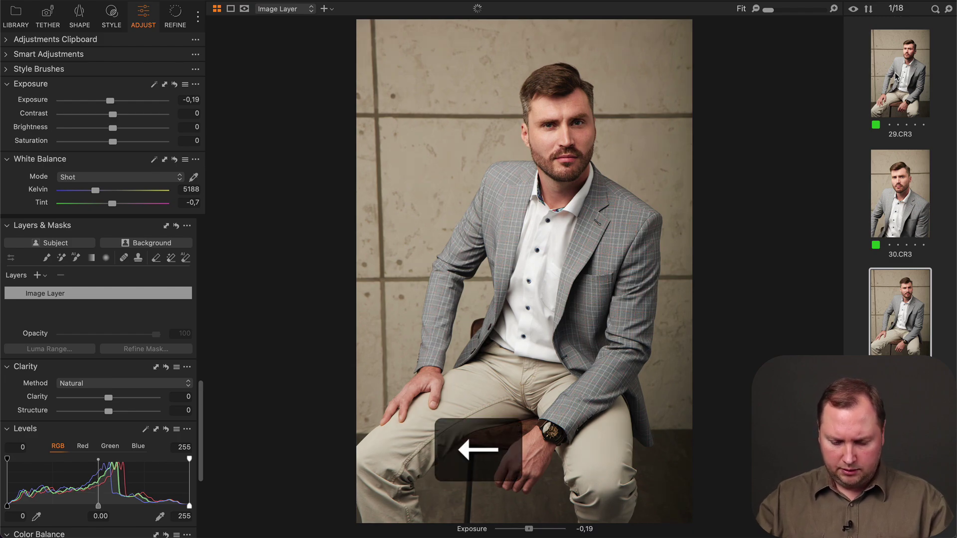
pyautogui.press('Right')
pyautogui.press('Right')
pyautogui.press('q')
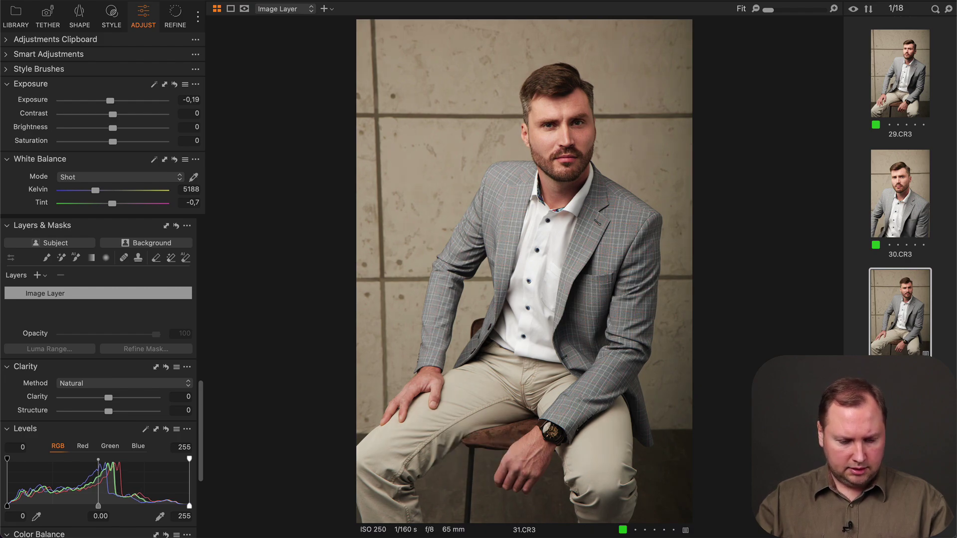
# - Set the white balance of 31.CR3 to 5000 Kelvin and make the photo the Smart Adjustments reference
pyautogui.click(189, 189)
pyautogui.press('BackSpace')
pyautogui.write('5000')
pyautogui.press('Return')
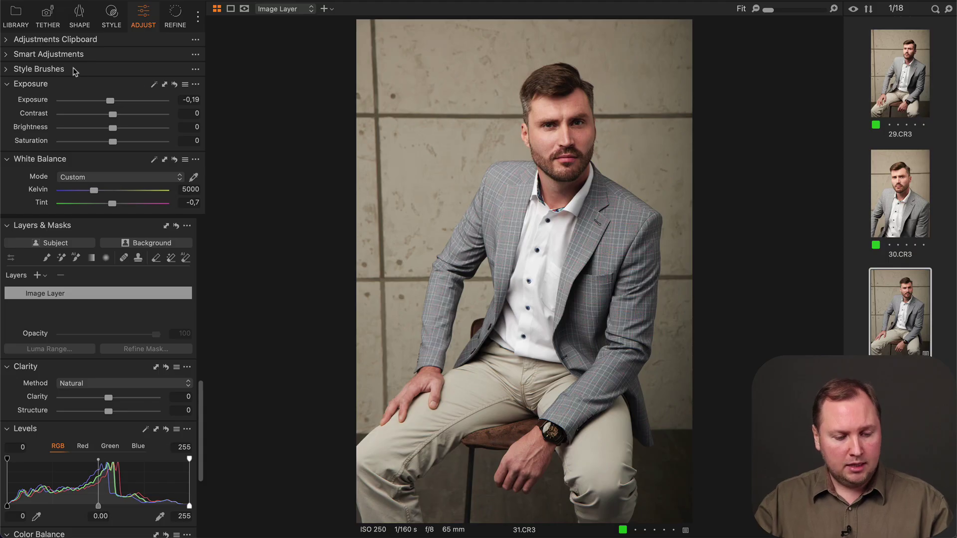
pyautogui.click(65, 54)
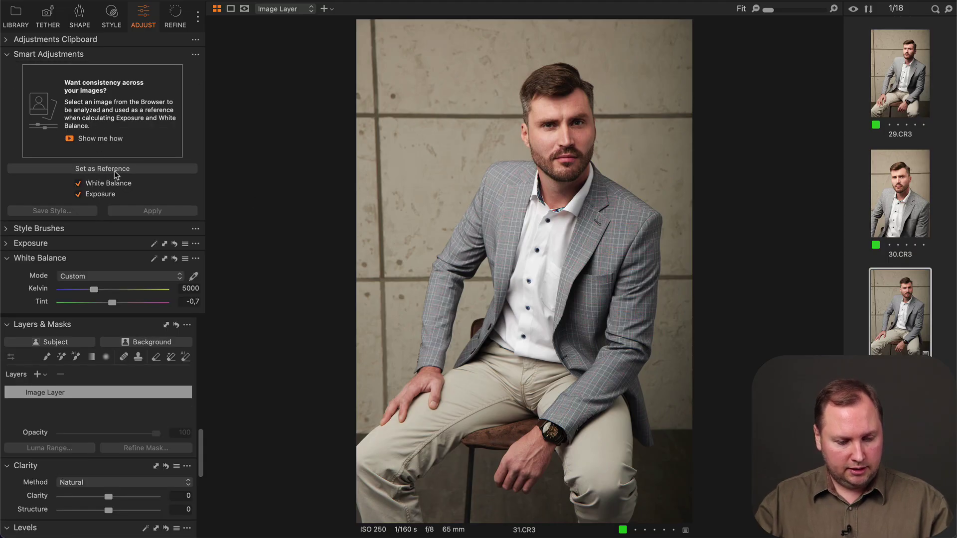
pyautogui.click(114, 169)
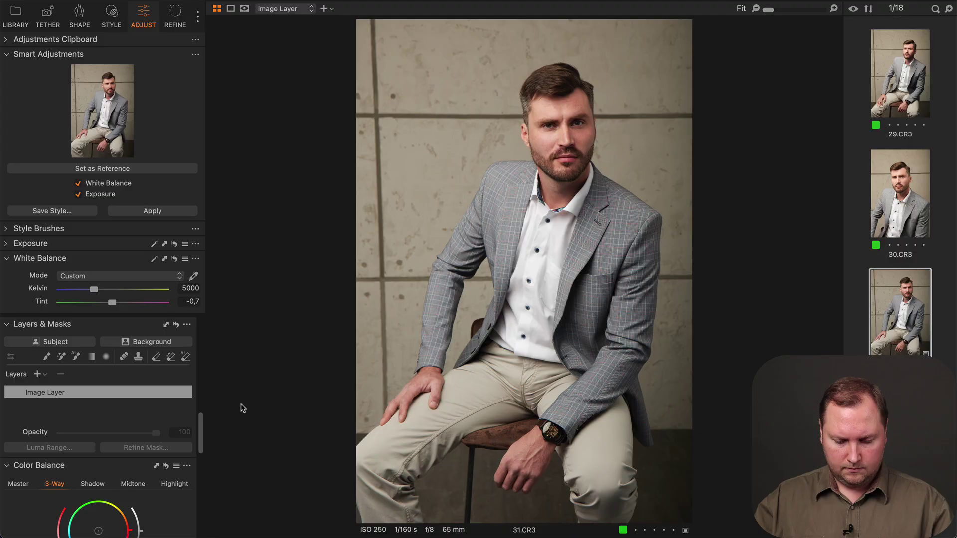
# - Create an AI background mask layer on 31.CR3 and check its coverage with the mask overlay
pyautogui.click(170, 344)
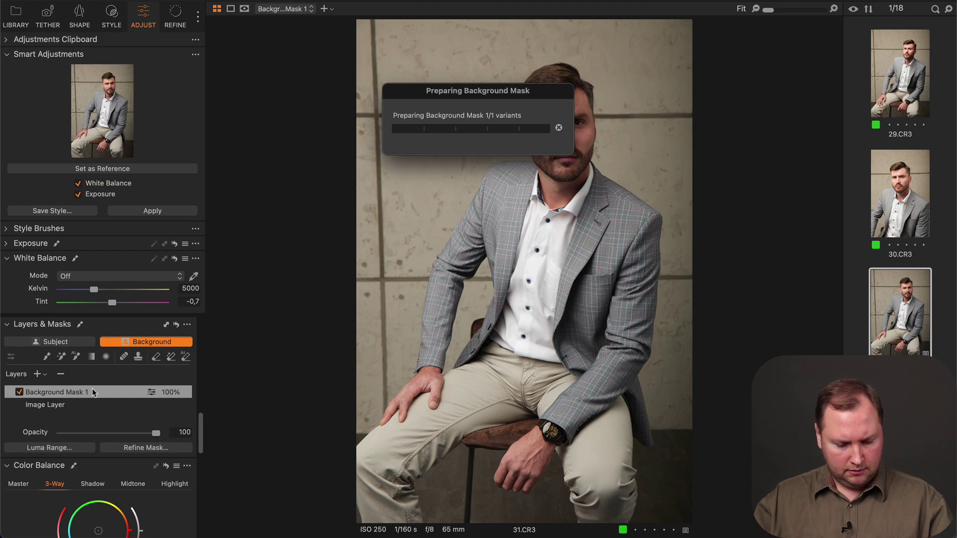
pyautogui.press('m')
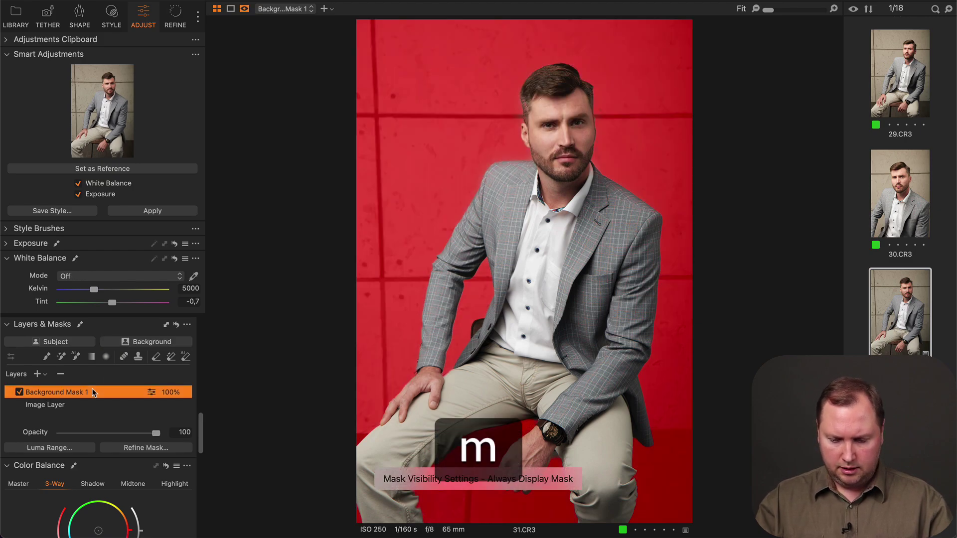
pyautogui.press('m')
# - Tint the background mask layer with 3-Way Color Balance, shifting shadows towards blue and midtones and highlights towards cyan
pyautogui.scroll(-5, 93, 394)
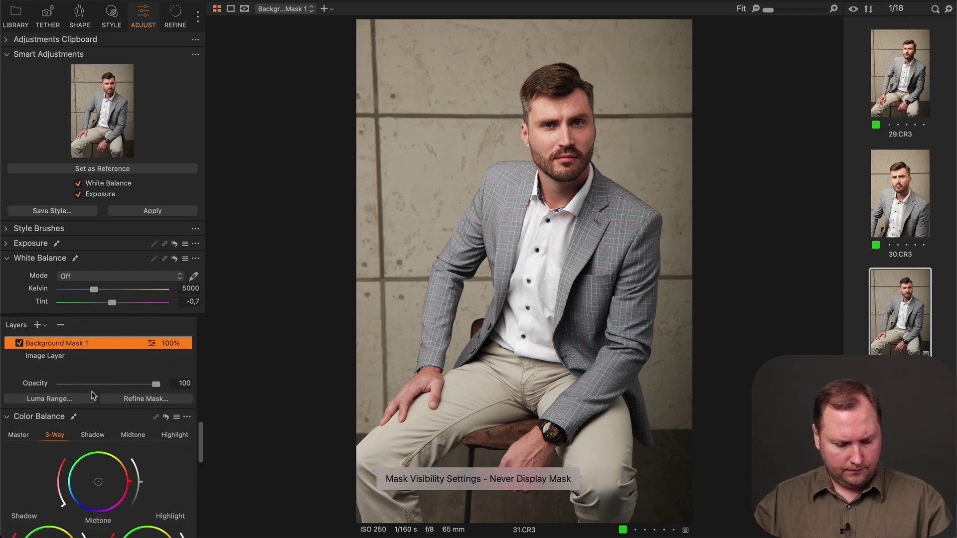
pyautogui.scroll(-1, 92, 395)
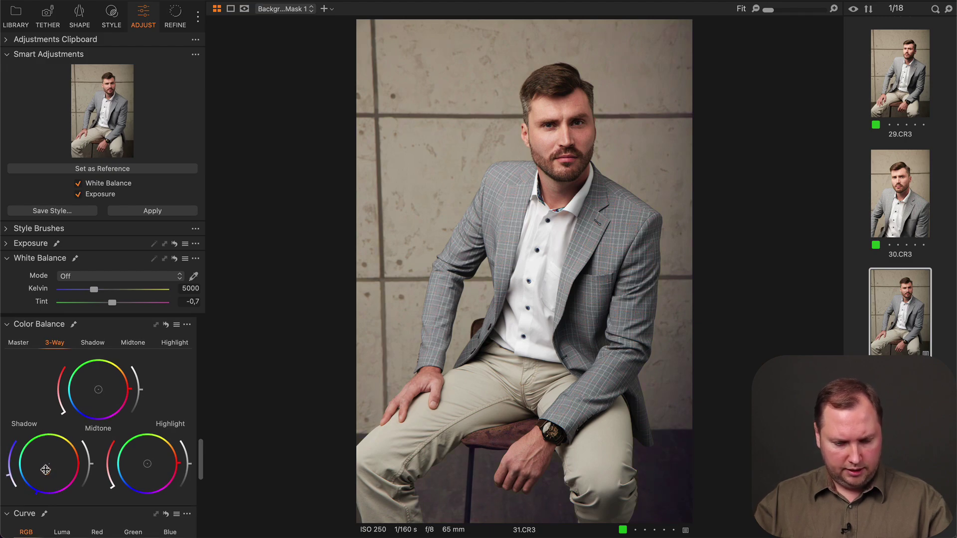
pyautogui.moveTo(98, 393); pyautogui.dragTo(93, 389)
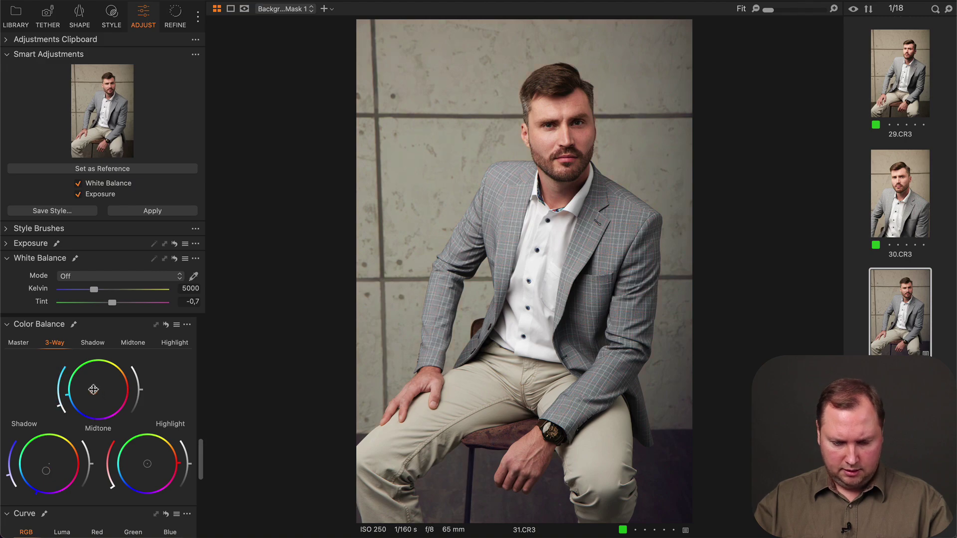
pyautogui.moveTo(148, 464); pyautogui.dragTo(145, 463)
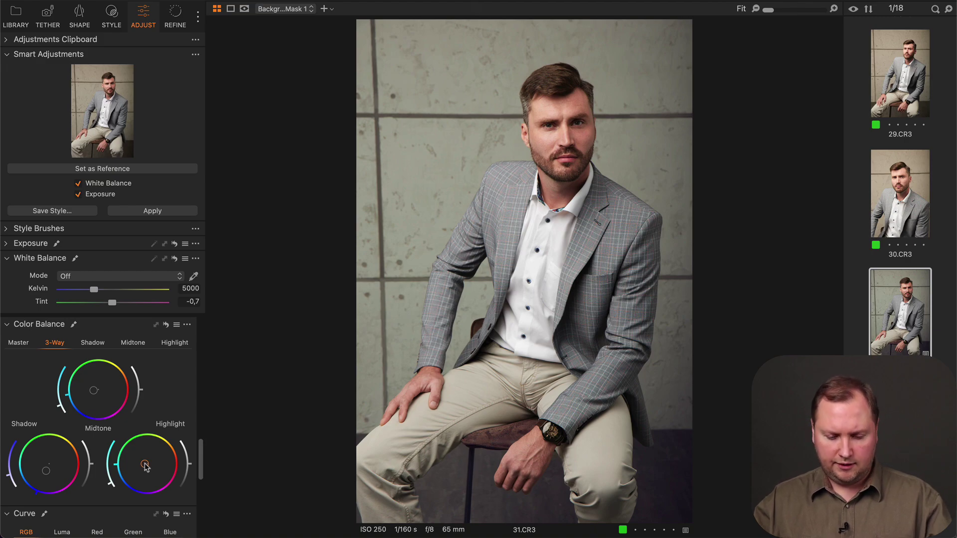
# - Increase the background mask layer's clarity using the Natural method
pyautogui.scroll(-10, 149, 461)
pyautogui.scroll(-3, 164, 447)
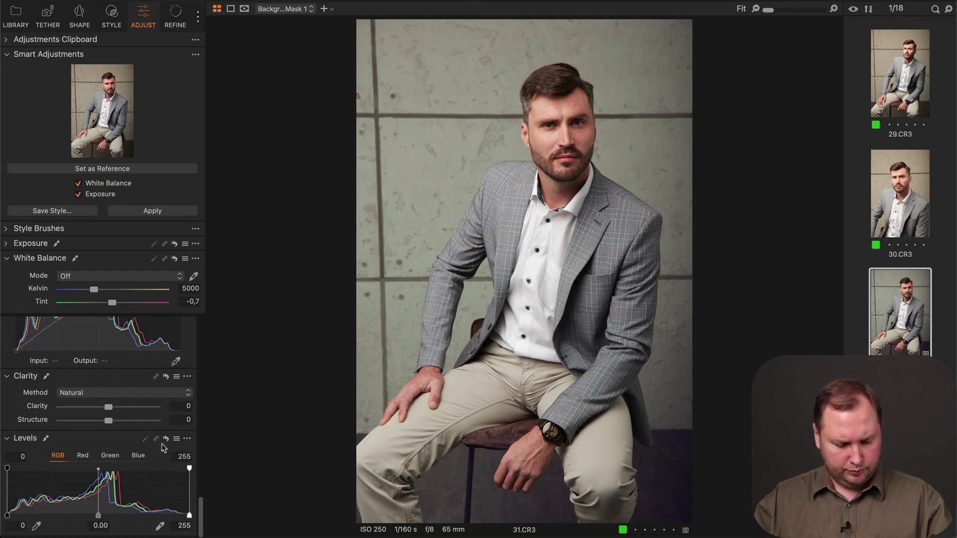
pyautogui.moveTo(110, 407); pyautogui.dragTo(122, 413)
# - Raise the background mask layer's contrast slightly
pyautogui.scroll(15, 121, 412)
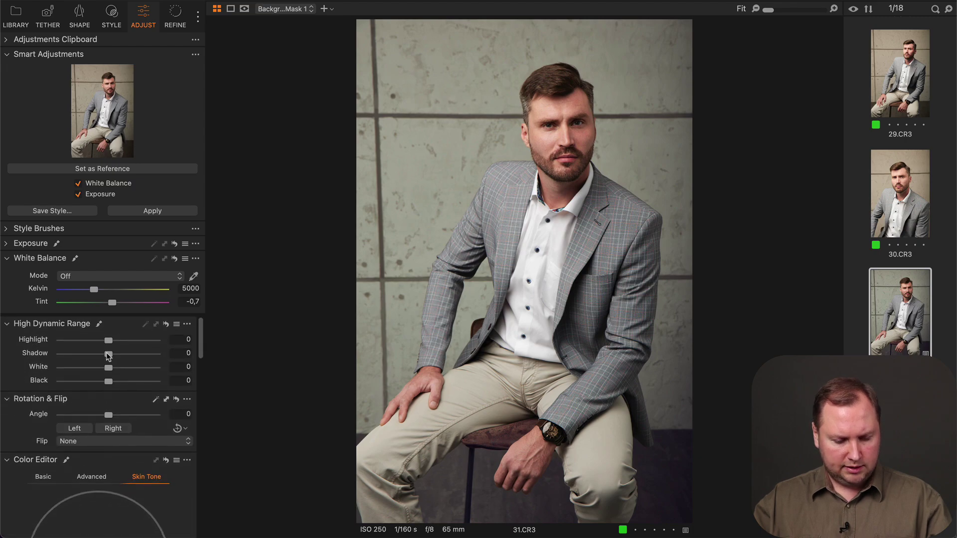
pyautogui.press('w')
pyautogui.press('Right')
pyautogui.press('Right')
pyautogui.press('Right')
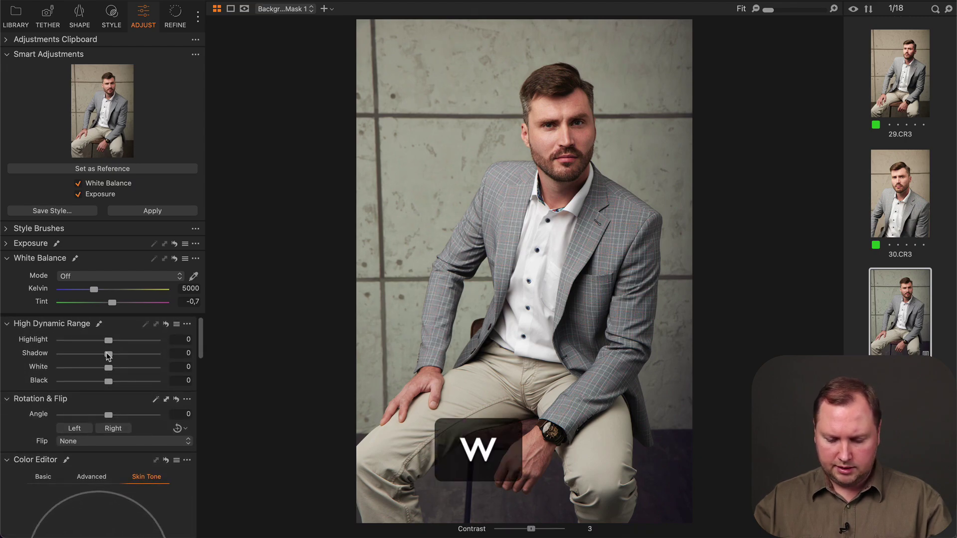
pyautogui.press('Right')
pyautogui.press('Right')
pyautogui.press('Right')
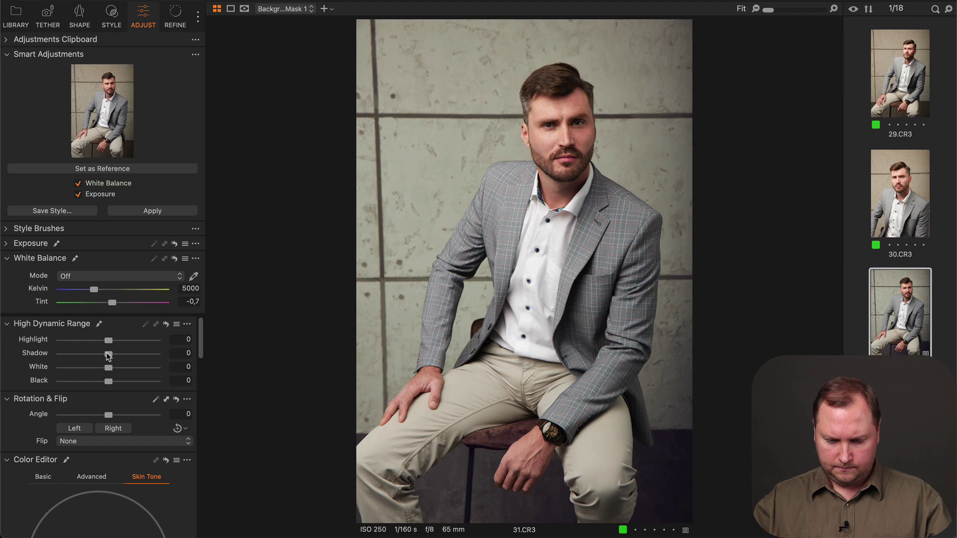
# - Add an AI subject mask layer to 31.CR3 and check its coverage with the mask overlay
pyautogui.scroll(-10, 108, 355)
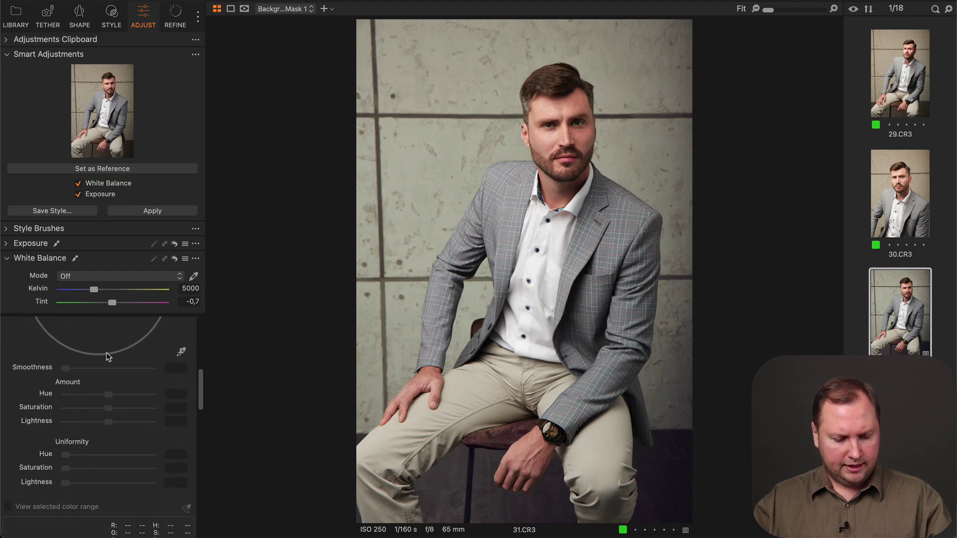
pyautogui.scroll(-3, 106, 352)
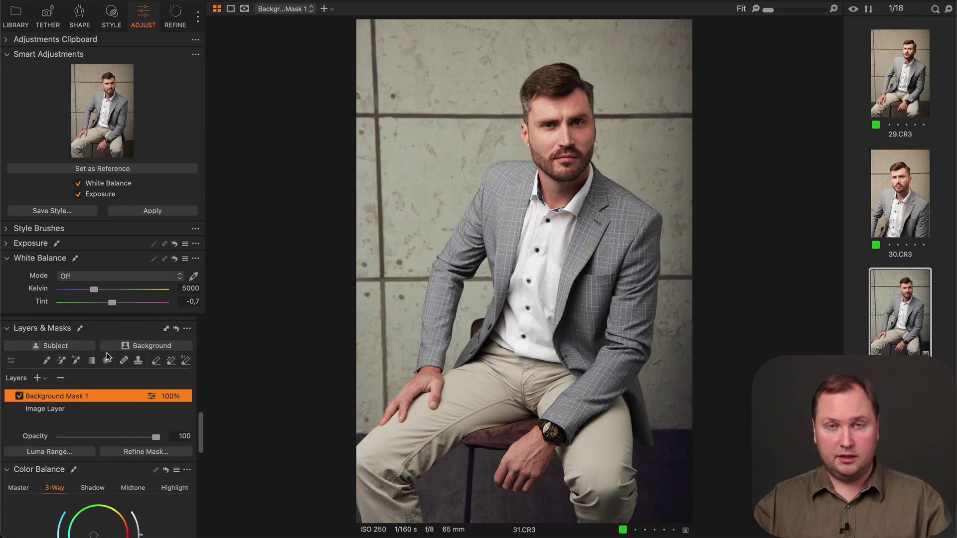
pyautogui.click(74, 347)
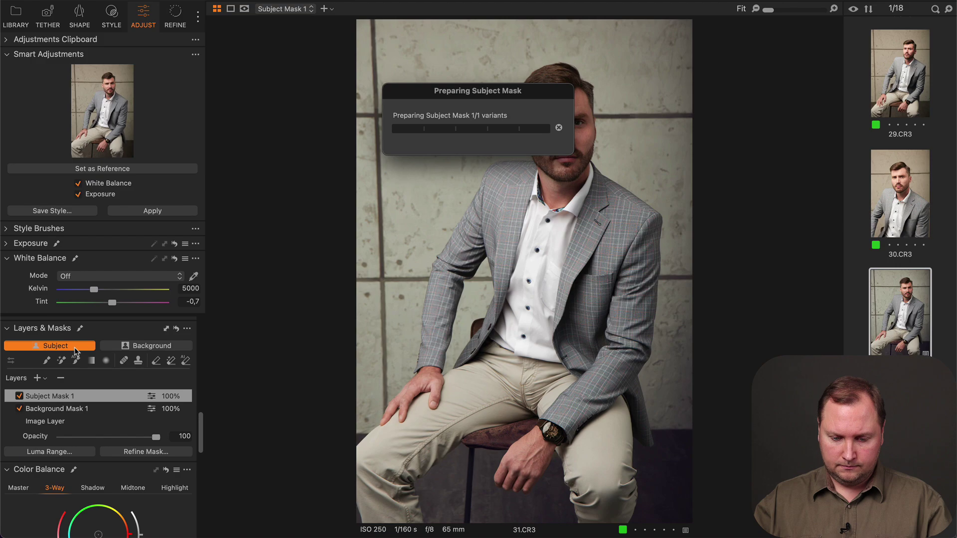
pyautogui.press('m')
pyautogui.click(71, 396)
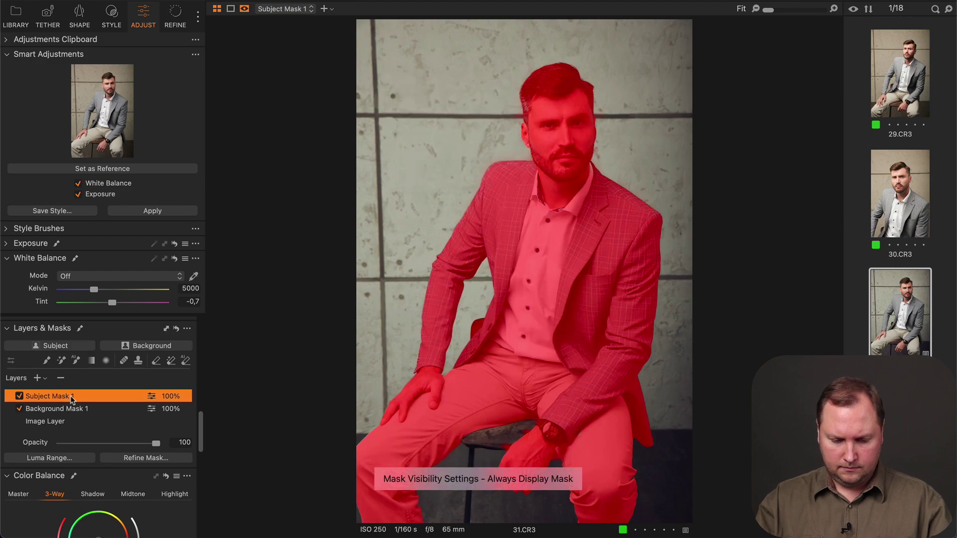
pyautogui.press('m')
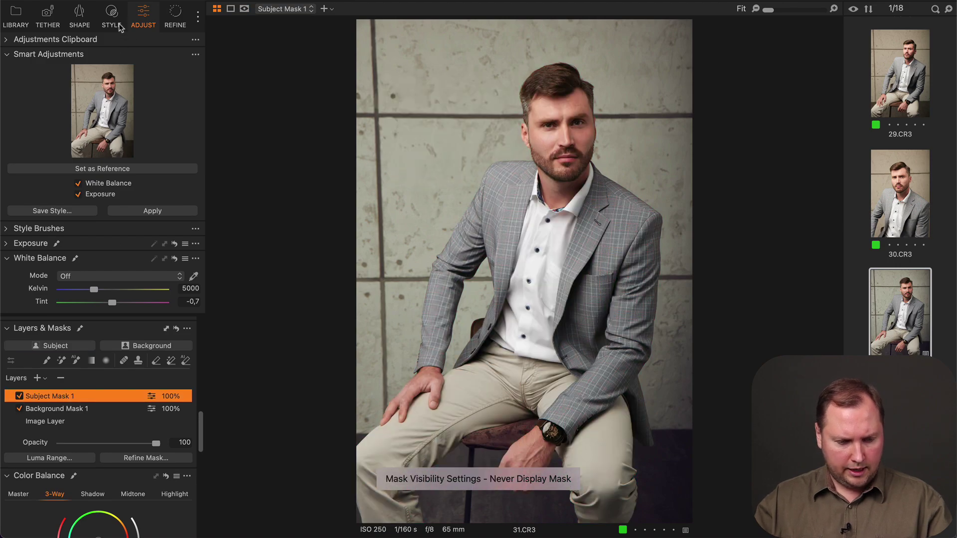
# - Apply the Creative Styles preset 22 Crystal to the selected Subject Mask 1 layer
pyautogui.click(112, 17)
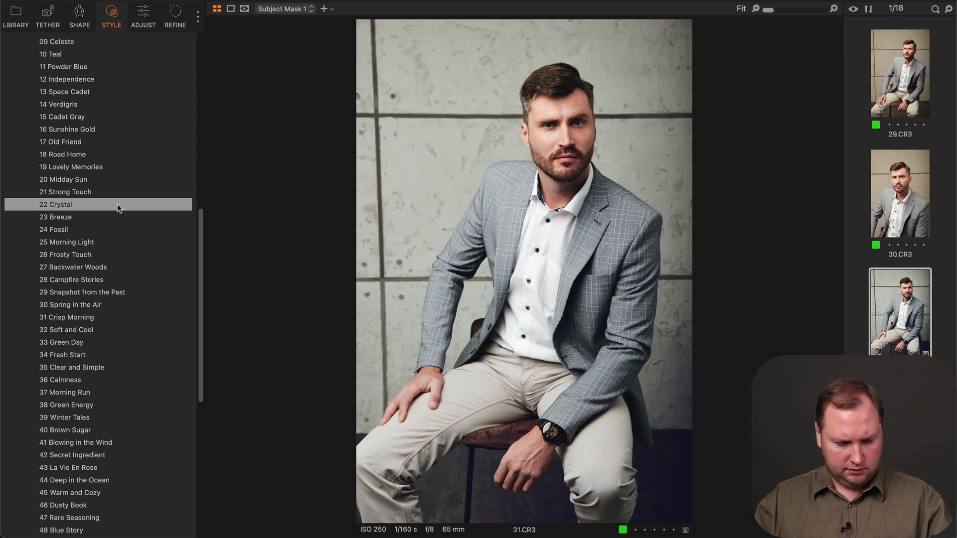
pyautogui.keyDown('ctrl'); pyautogui.click(119, 208); pyautogui.keyUp('ctrl')
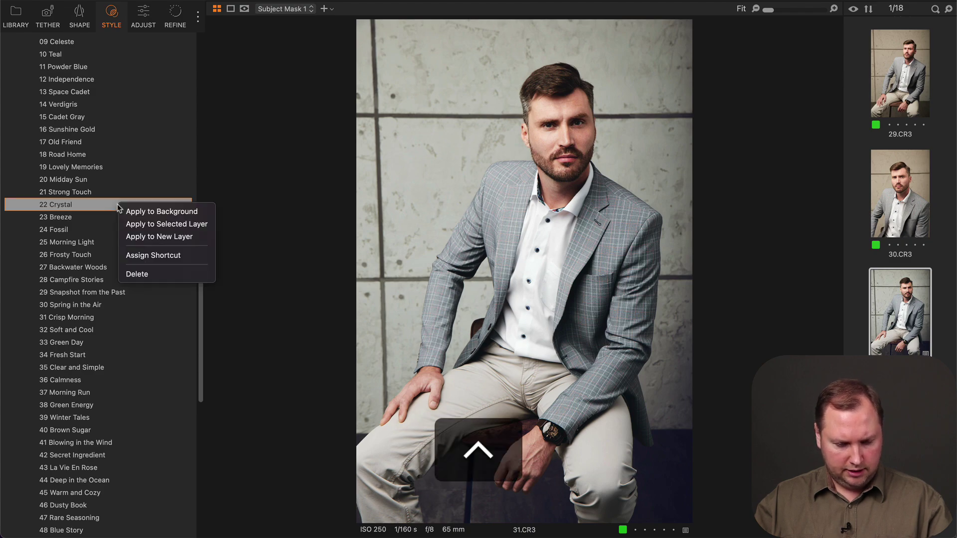
pyautogui.click(210, 227)
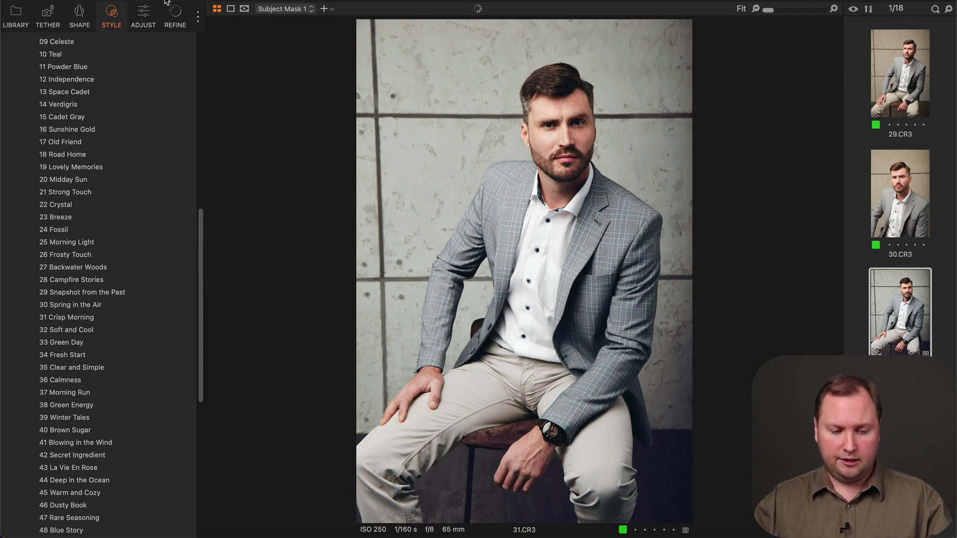
# - Reduce the Subject Mask 1 layer's opacity to 40 and compare 31.CR3 before and after the edits
pyautogui.click(143, 17)
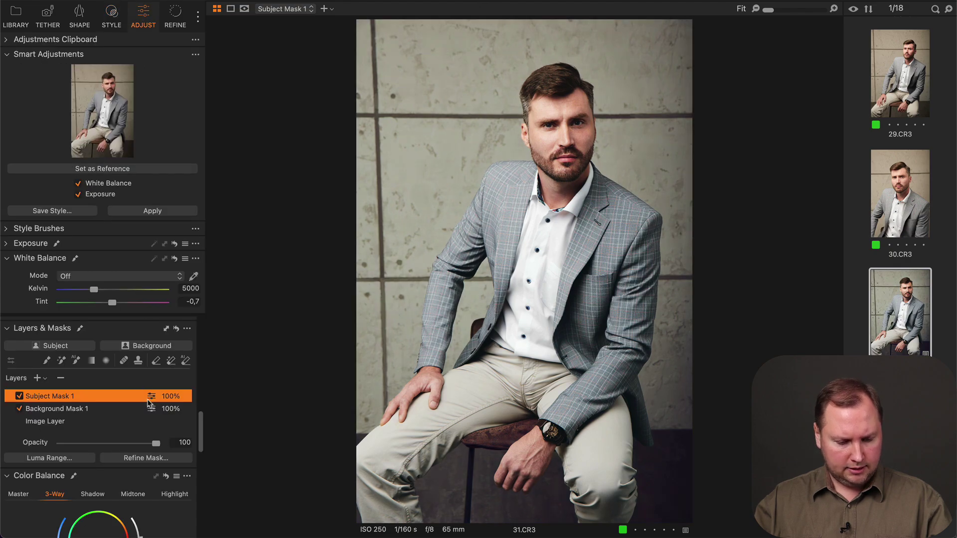
pyautogui.moveTo(155, 445); pyautogui.dragTo(99, 451)
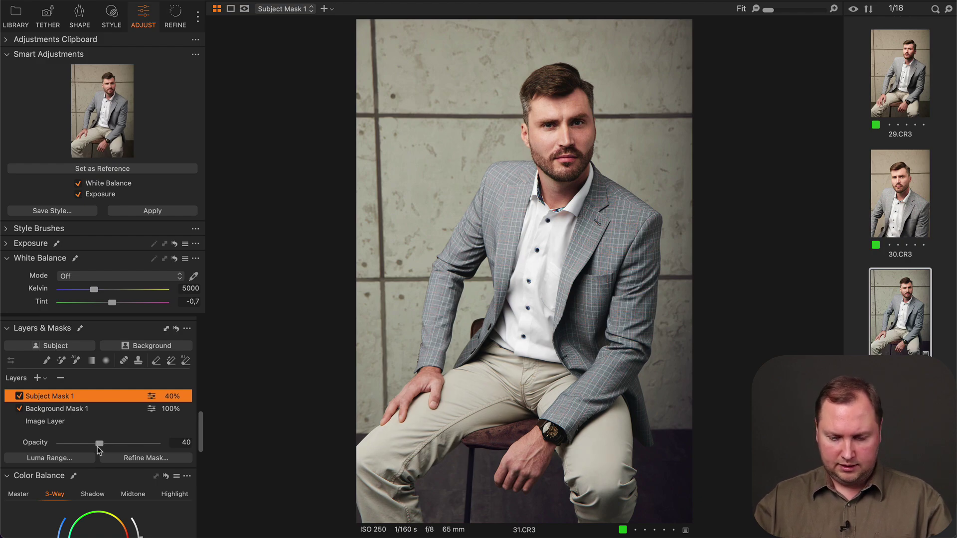
pyautogui.press('y')
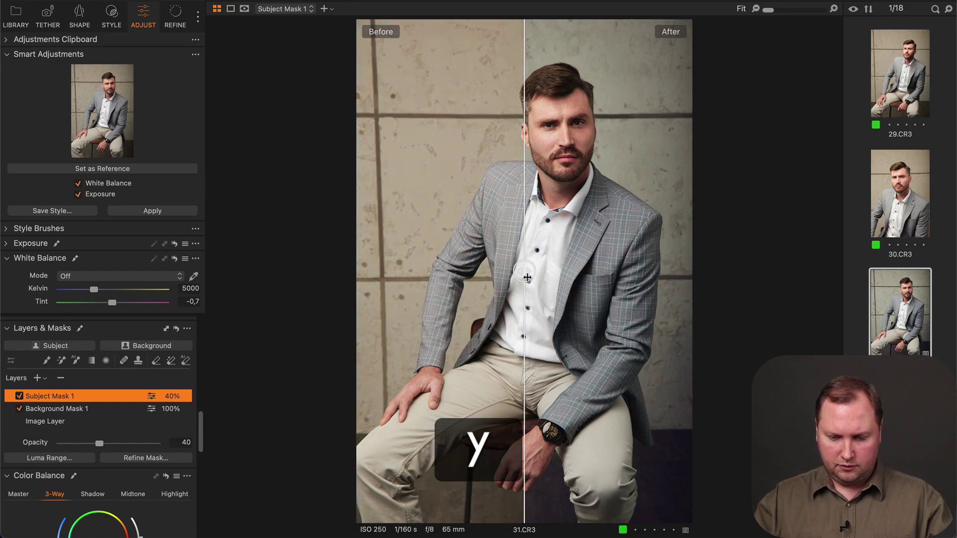
pyautogui.moveTo(527, 277); pyautogui.dragTo(593, 271)
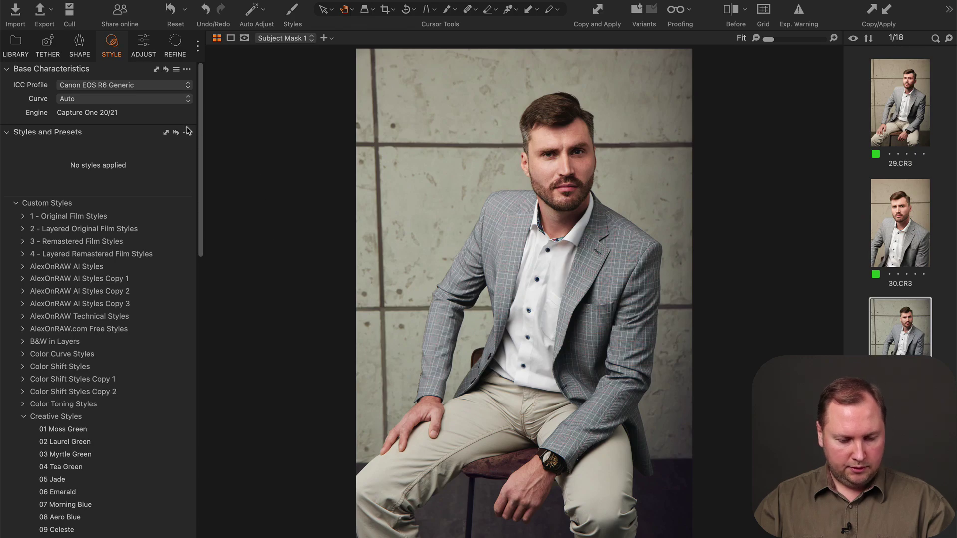
# - Save the edits as the style COLOR GRADING BG, including Smart White Balance, Smart Exposure and both mask layers
pyautogui.click(187, 132)
pyautogui.click(278, 146)
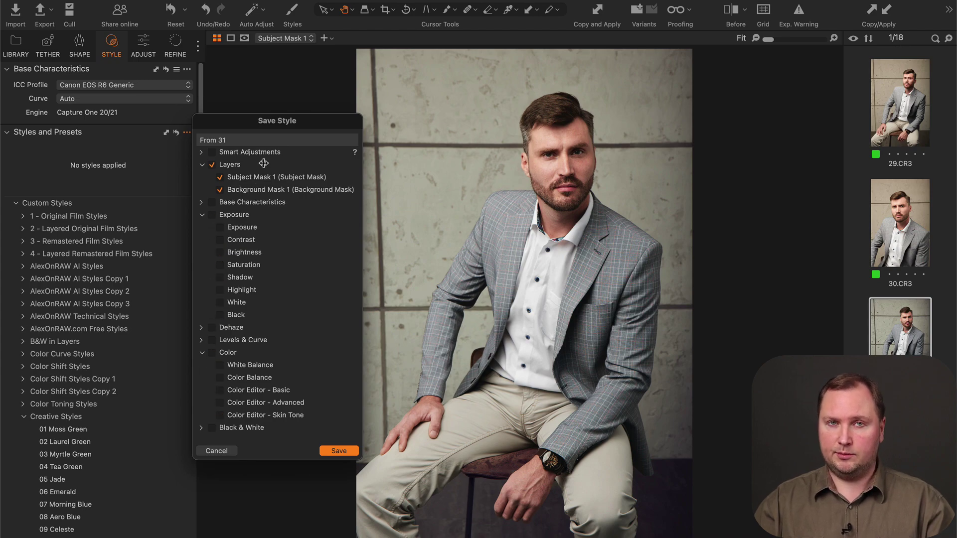
pyautogui.click(201, 152)
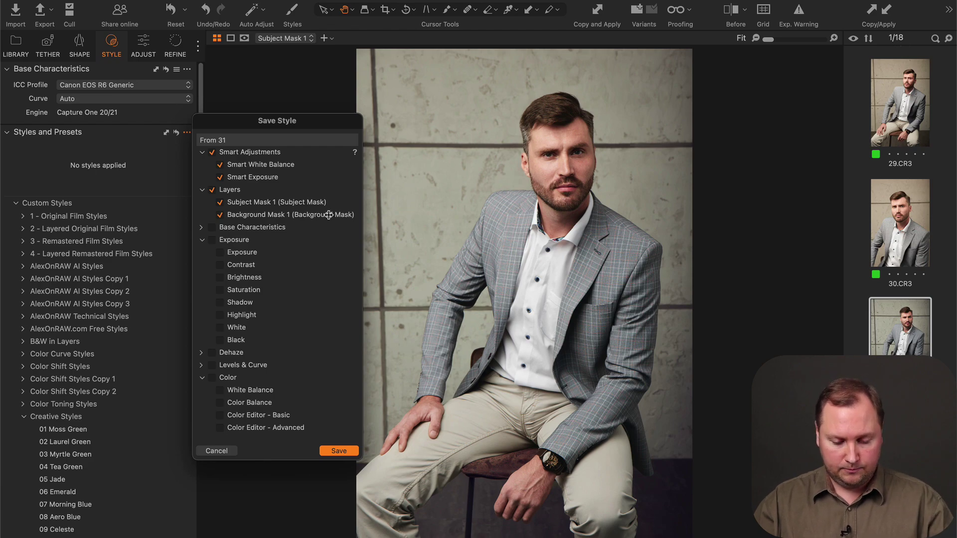
pyautogui.click(341, 453)
pyautogui.write('COLOR GR')
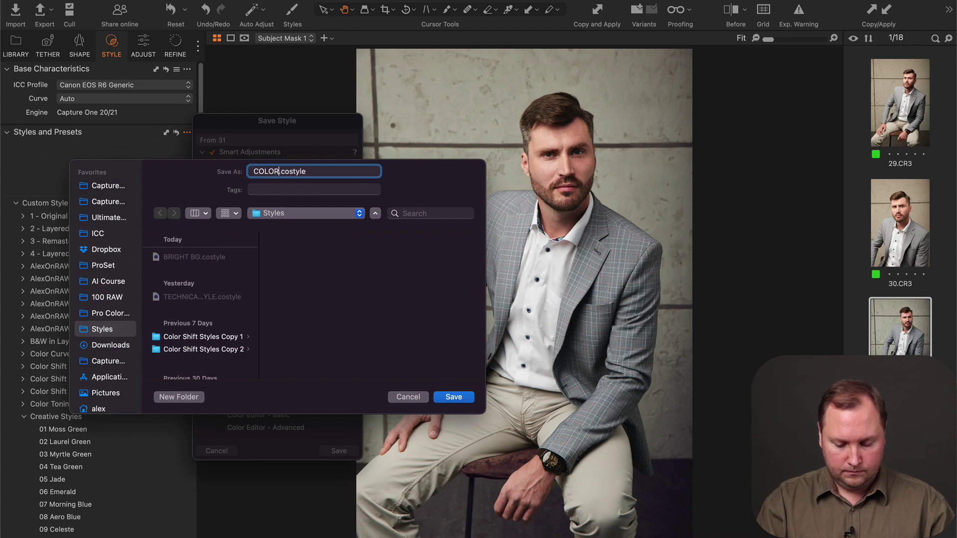
pyautogui.write('ADING BG')
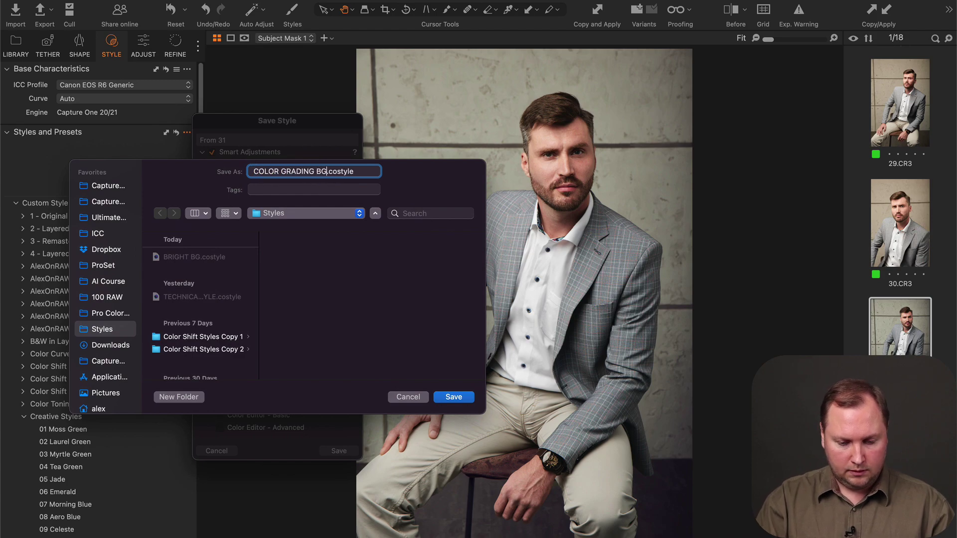
pyautogui.press('Return')
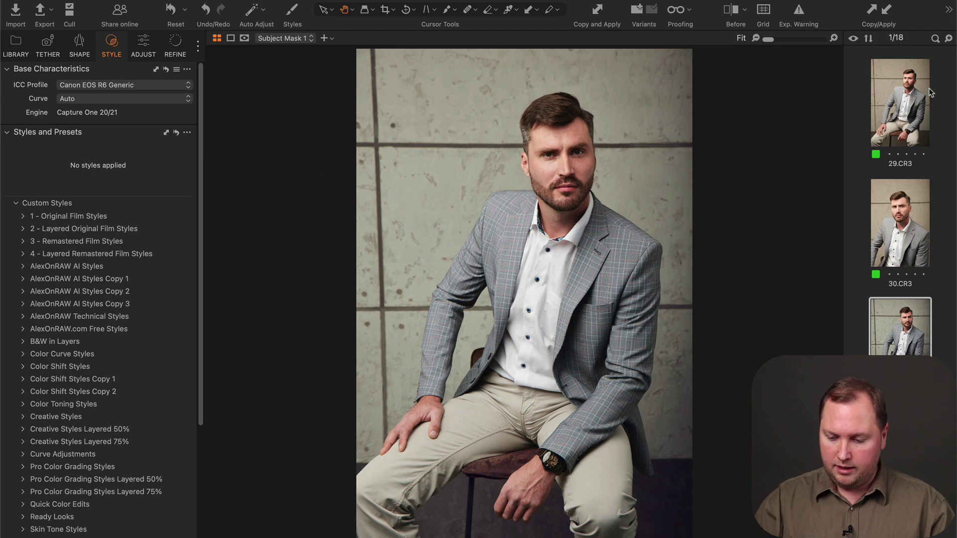
# - Apply the custom style COLOR GRADING BG to the four portraits from 29.CR3 to 33.CR3
pyautogui.click(909, 91)
pyautogui.keyDown('shift'); pyautogui.click(899, 463); pyautogui.keyUp('shift')
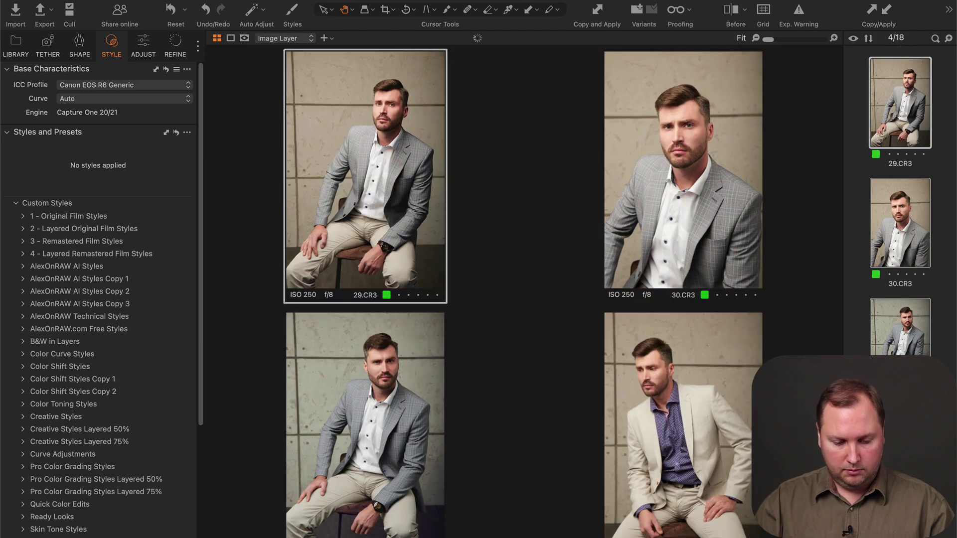
pyautogui.scroll(-10, 178, 386)
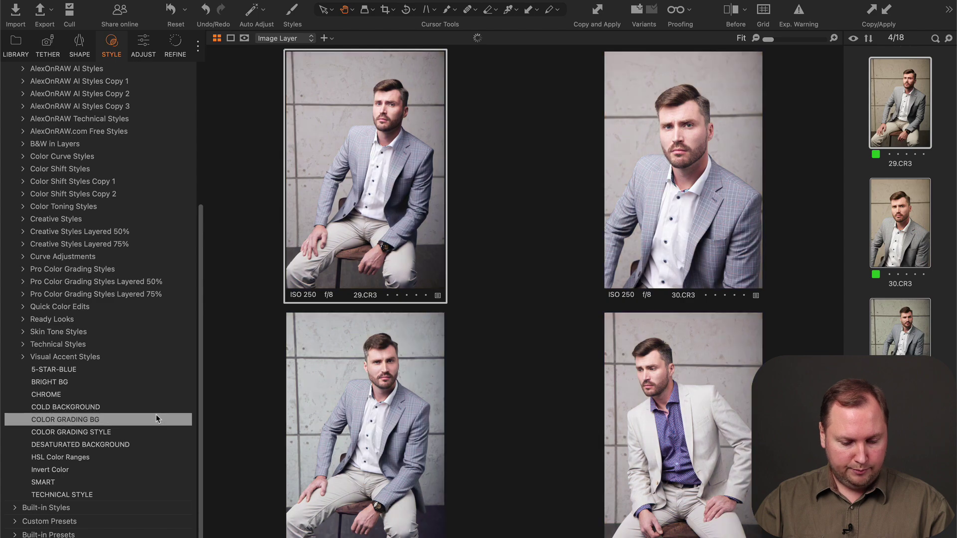
pyautogui.click(151, 419)
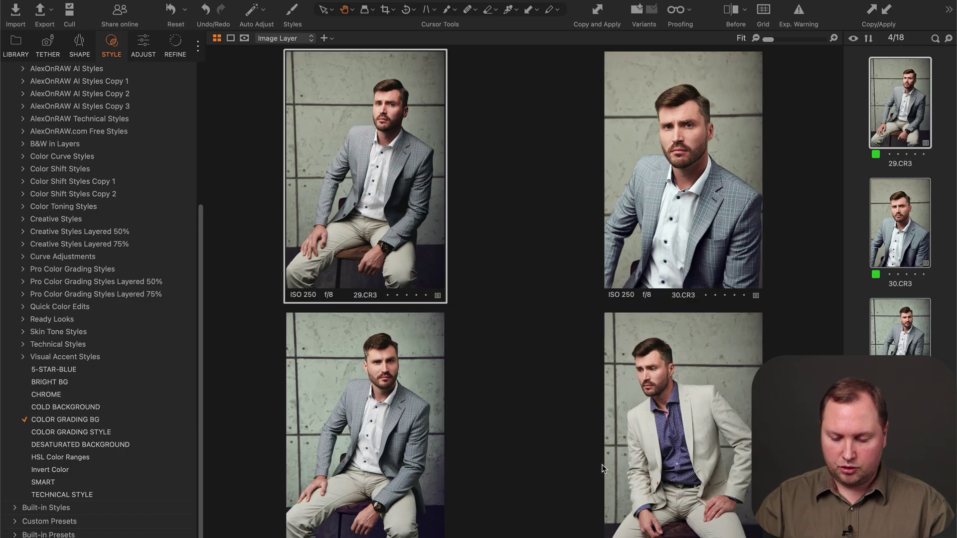
# - Review portraits 29, 30, 31 and 33 one at a time, checking look consistency and each image's exposure and white balance values
pyautogui.click(676, 413)
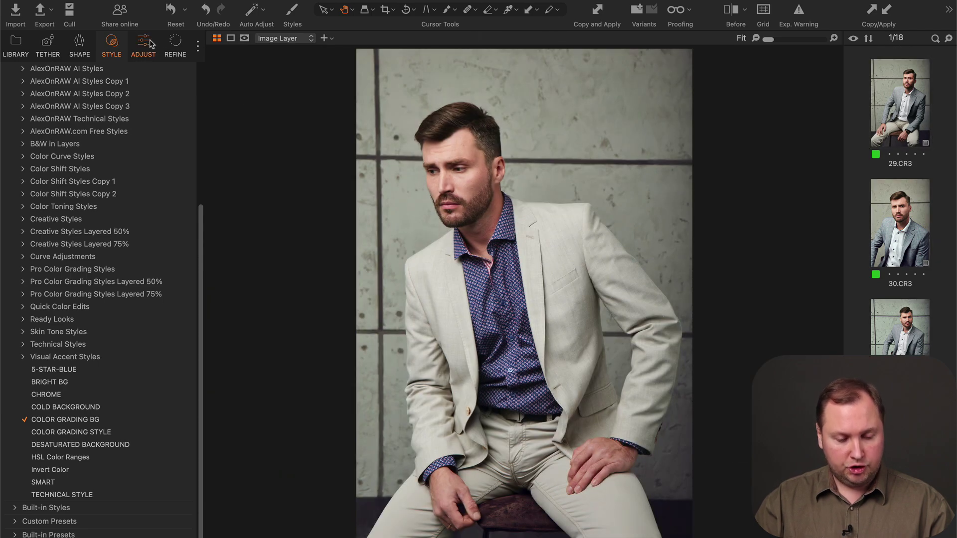
pyautogui.click(143, 44)
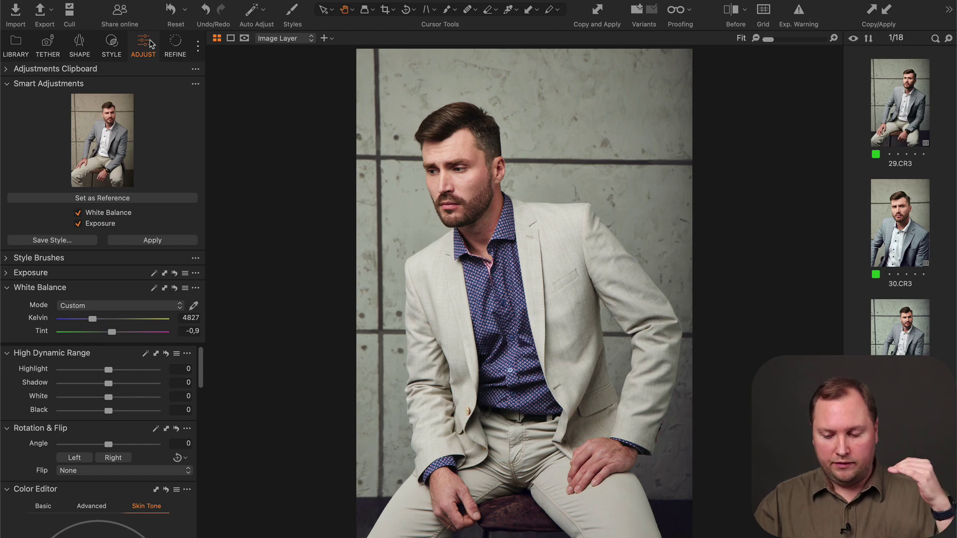
pyautogui.click(880, 329)
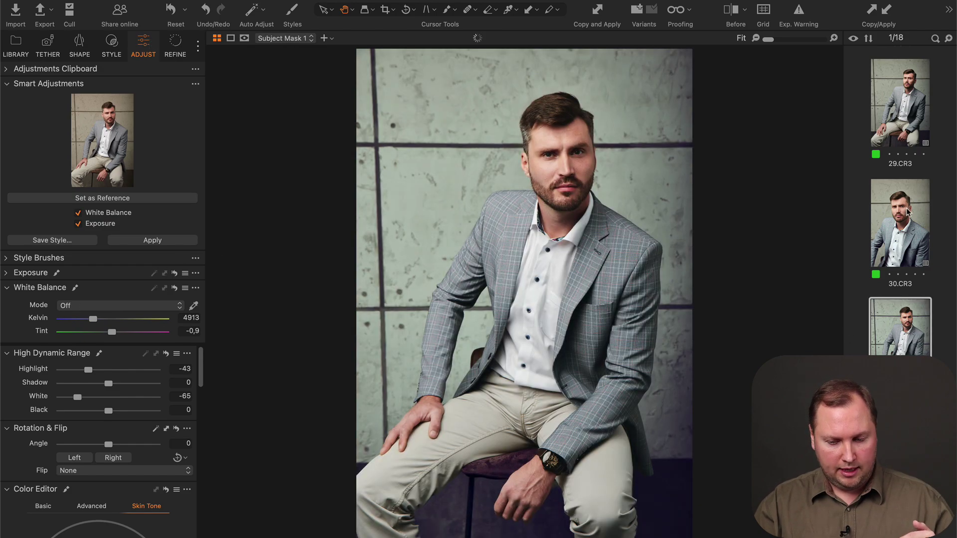
pyautogui.click(905, 203)
pyautogui.click(896, 88)
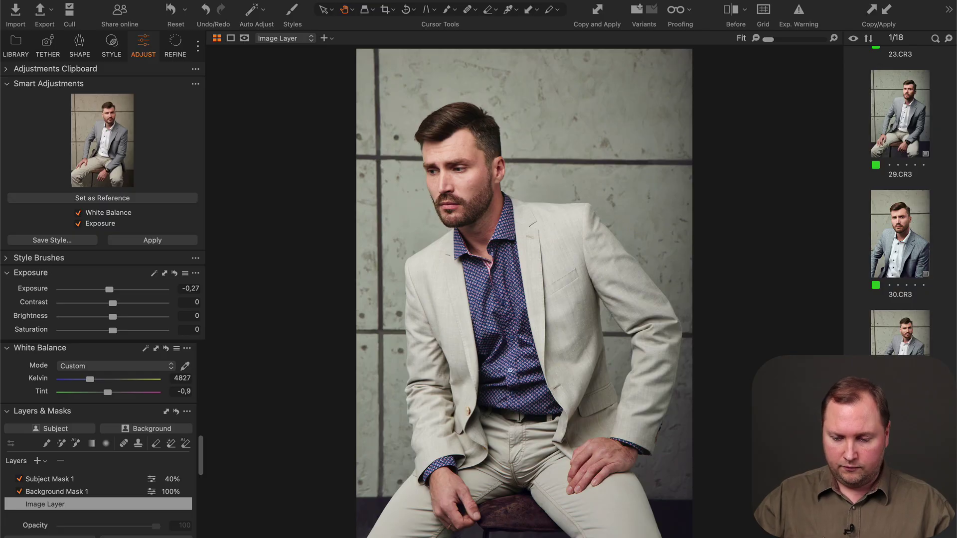
pyautogui.click(898, 113)
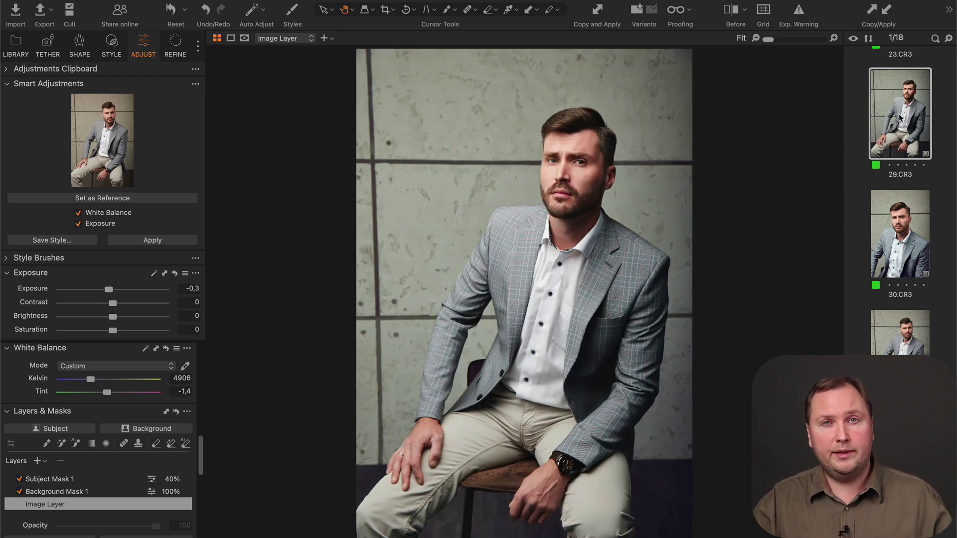
pyautogui.click(899, 363)
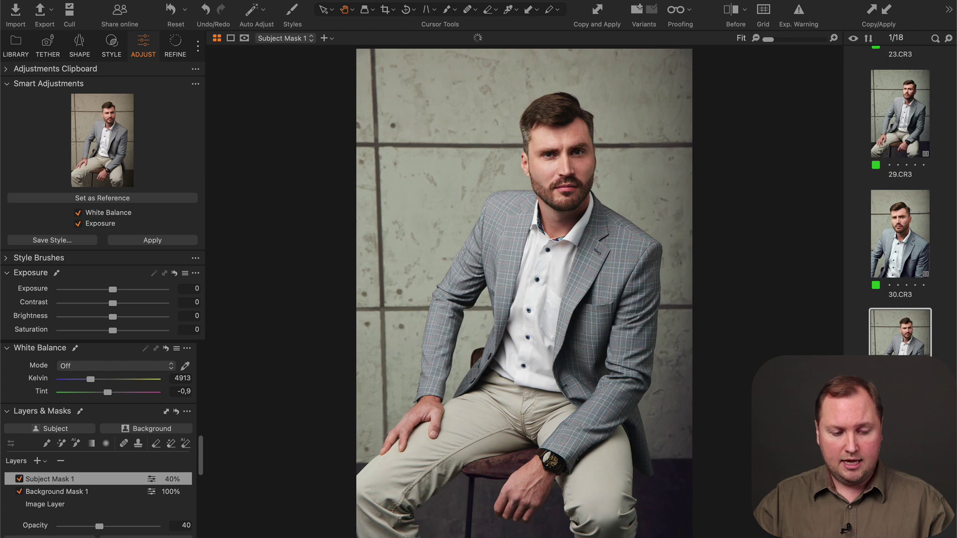
pyautogui.press('Down')
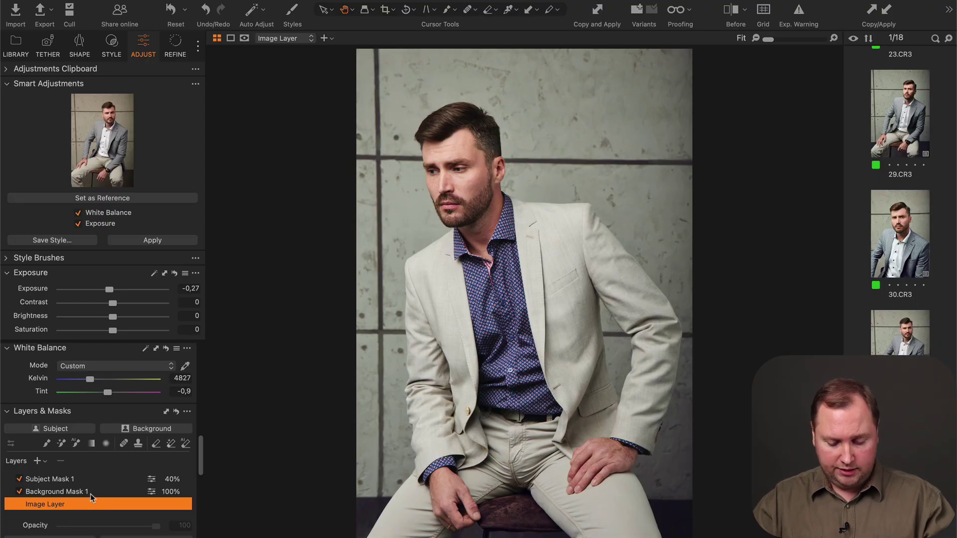
# - Inspect the background and subject masks on 33.CR3 and 29.CR3 with the mask overlay, and toggle the mask layers on 29.CR3
pyautogui.click(90, 495)
pyautogui.press('m')
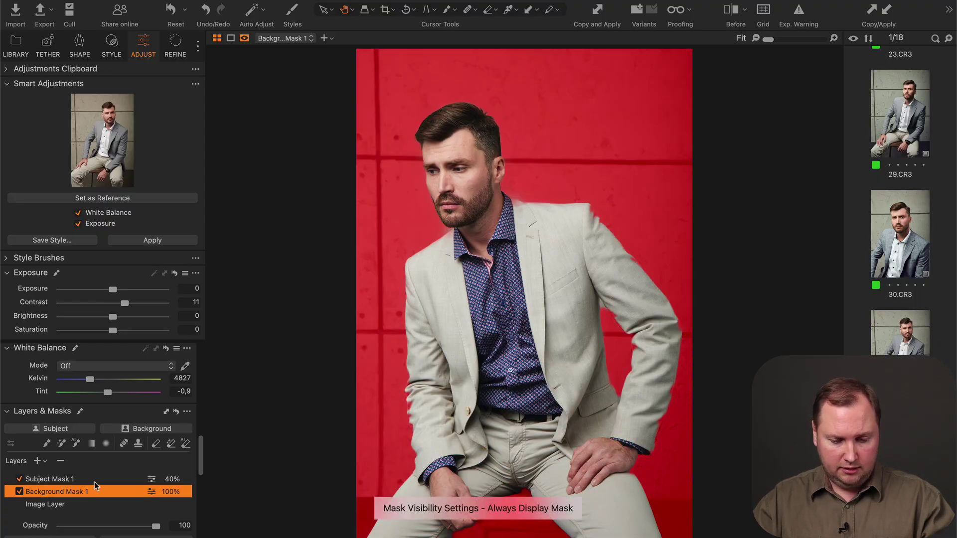
pyautogui.click(95, 478)
pyautogui.click(890, 111)
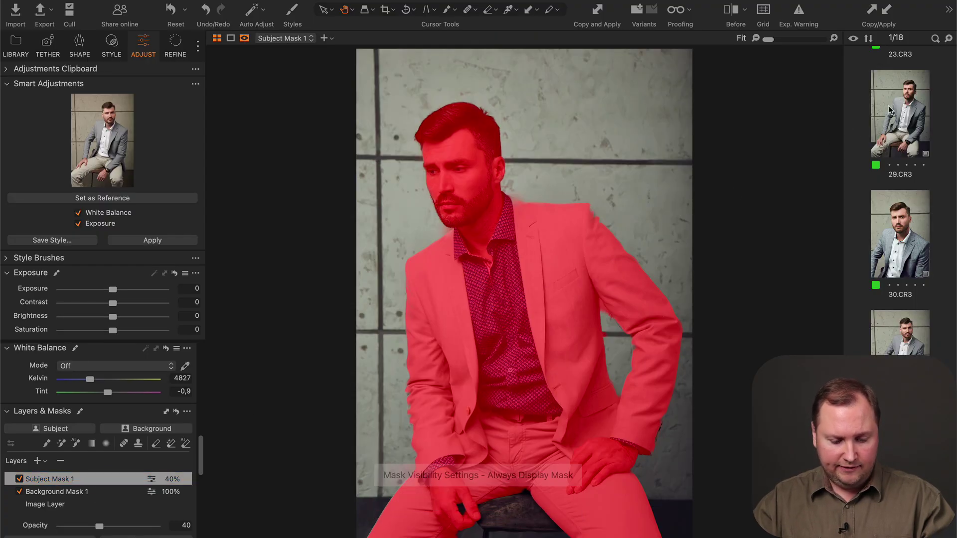
pyautogui.click(81, 491)
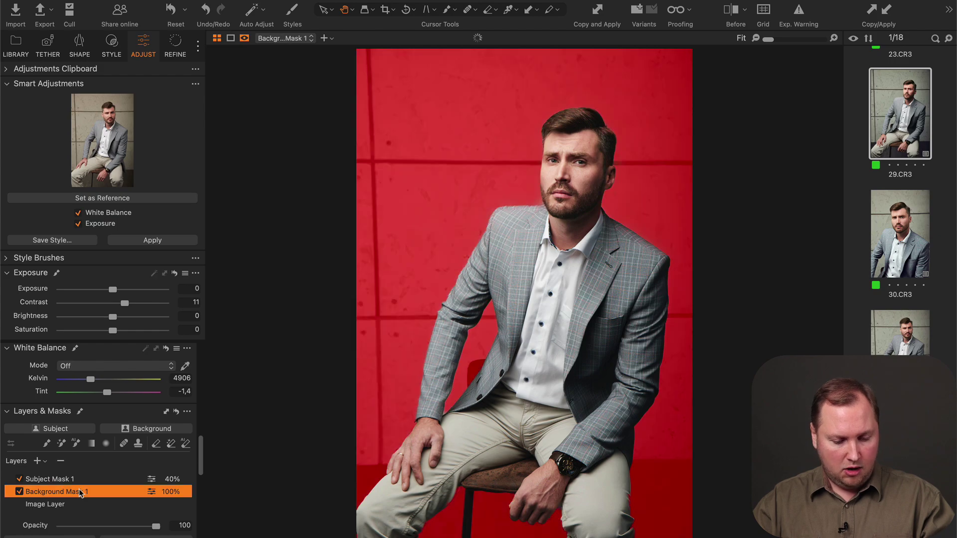
pyautogui.click(90, 480)
pyautogui.click(20, 479)
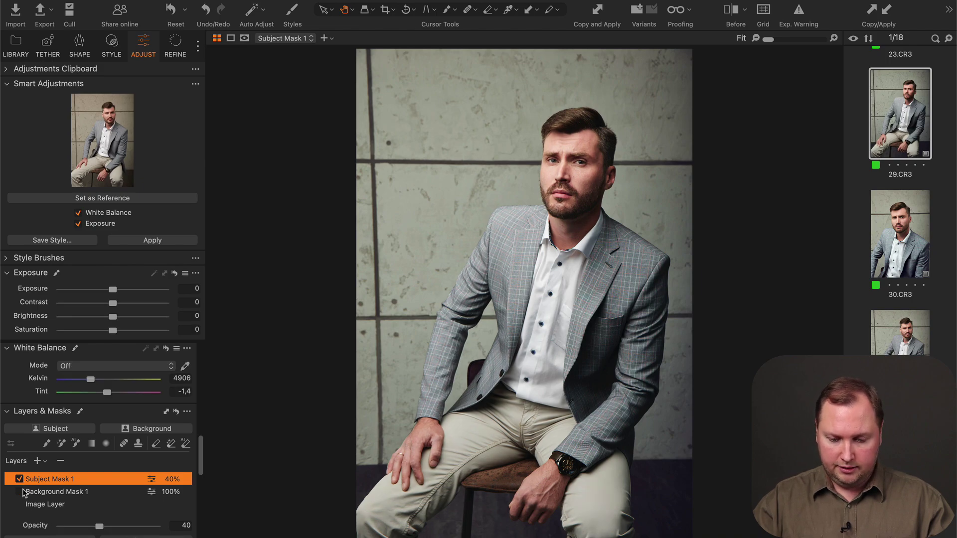
pyautogui.click(20, 492)
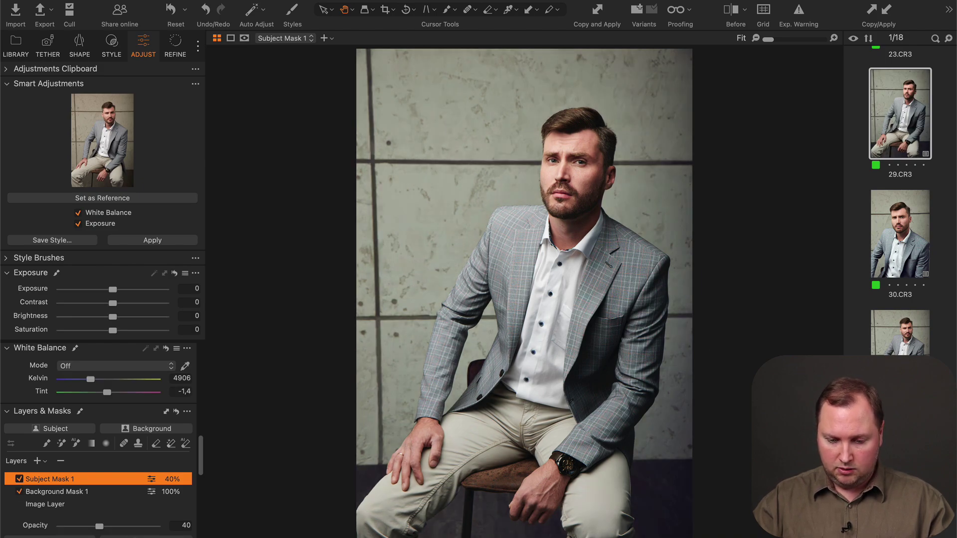
# - Compare the four portraits from 29.CR3 to 33.CR3 in the split before/after view, shifting the divider
pyautogui.keyDown('shift'); pyautogui.click(900, 469); pyautogui.keyUp('shift')
pyautogui.press('y')
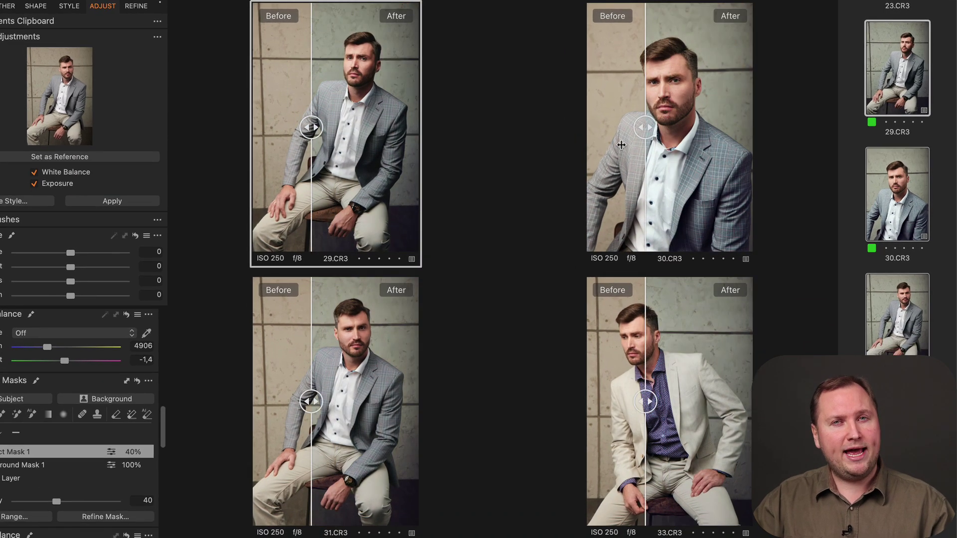
pyautogui.moveTo(621, 145)
pyautogui.mouseDown()
pyautogui.moveTo(573, 153)
pyautogui.moveTo(808, 148)
pyautogui.moveTo(540, 145)
pyautogui.moveTo(743, 134)
pyautogui.moveTo(613, 131)
pyautogui.mouseUp()
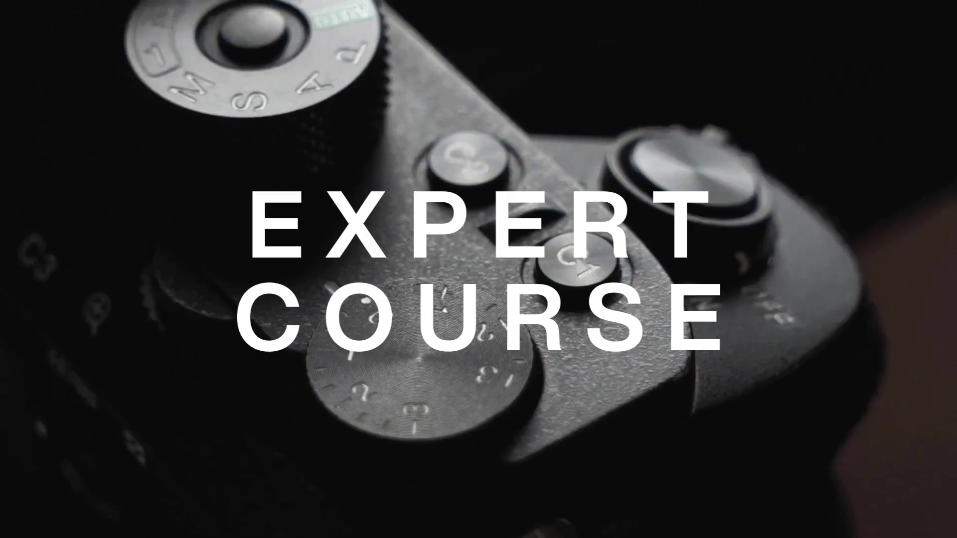